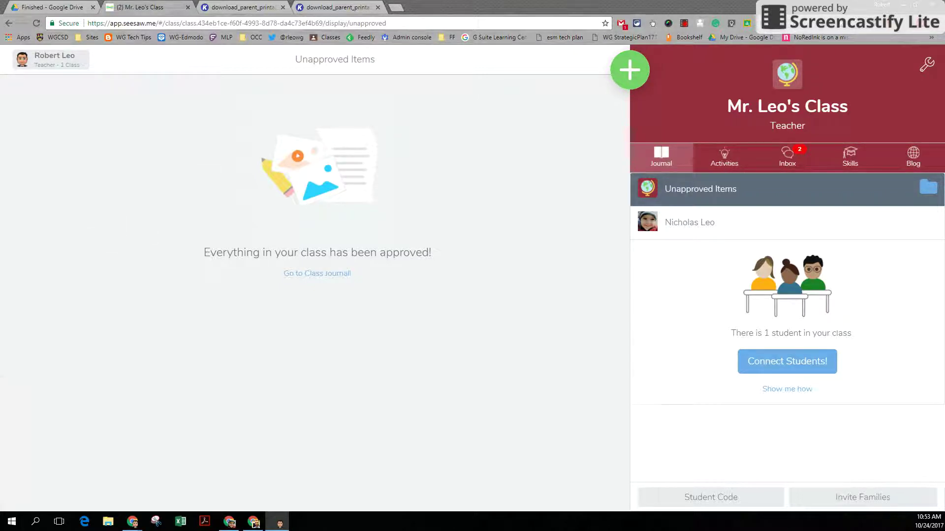
- Switch to the browser window with the student's Seesaw journal and maximize it
key(alt+Tab)
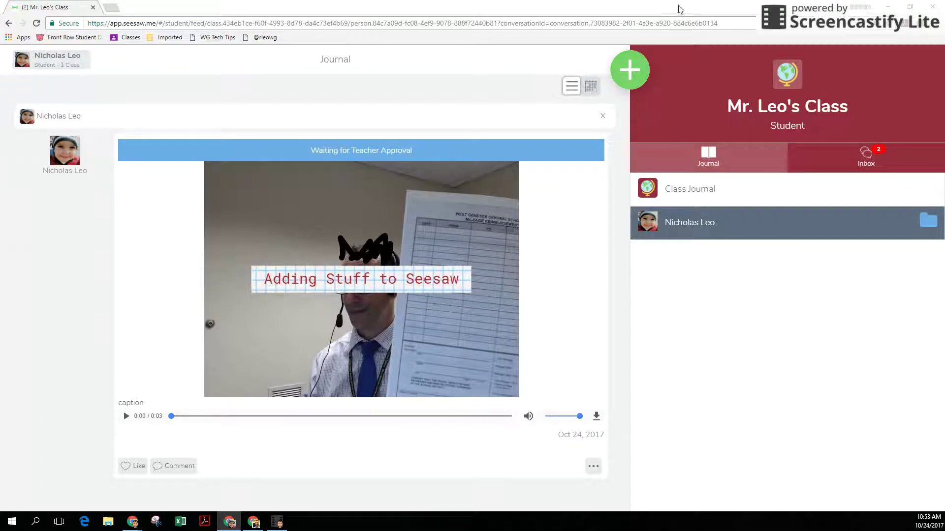
click(888, 6)
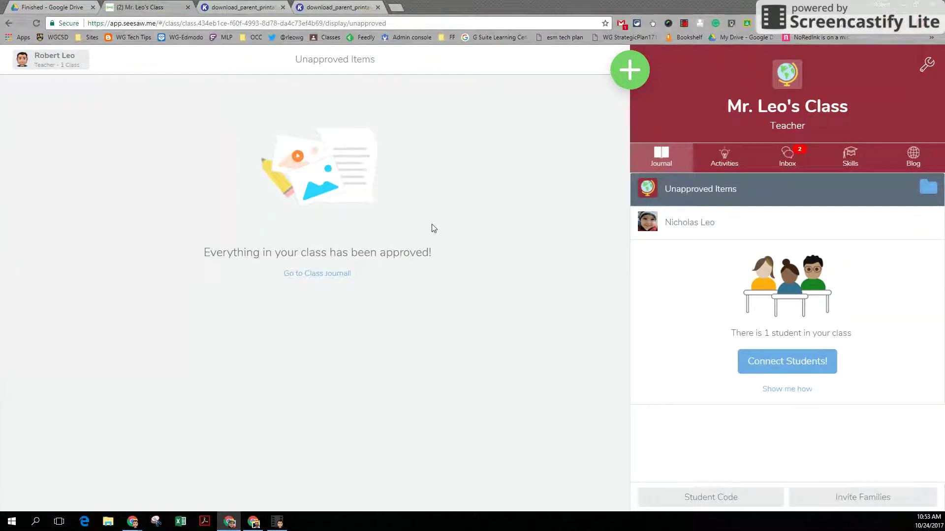
key(alt+Tab)
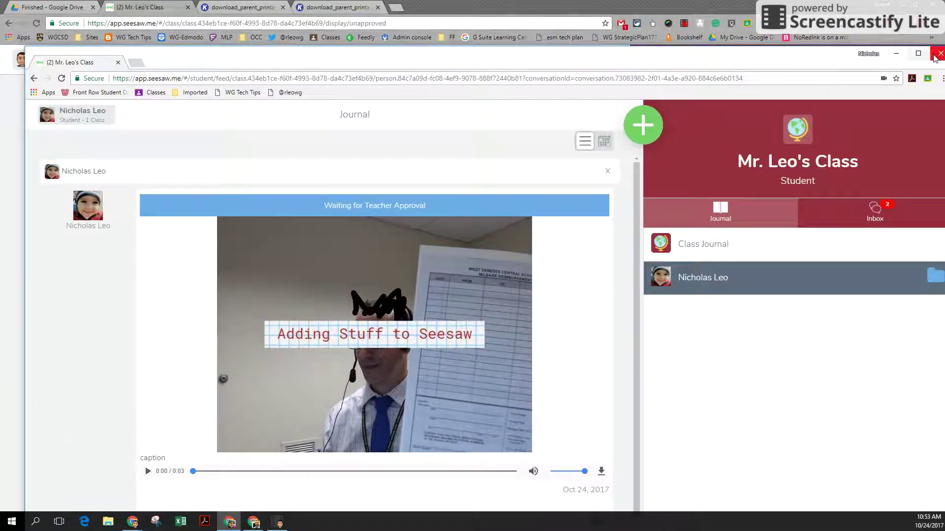
click(920, 54)
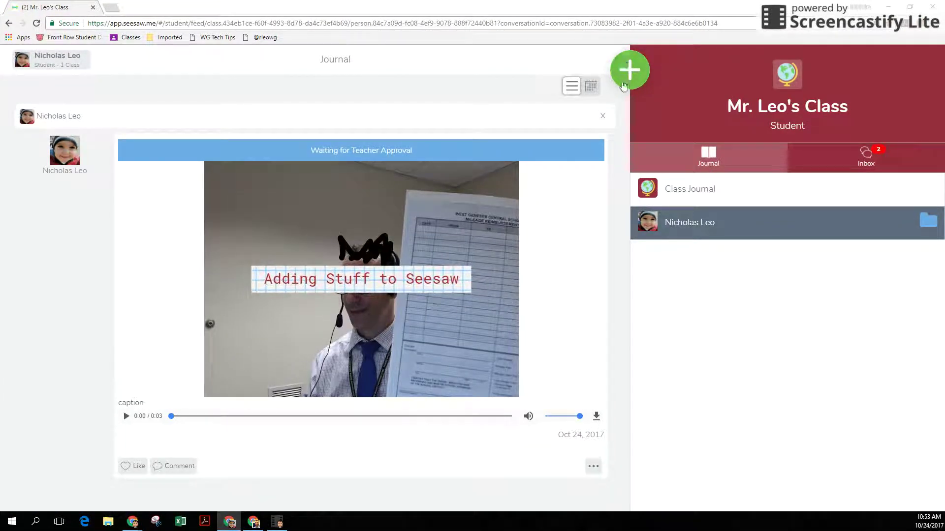
- Open webcam recording for a new journal video, allow camera and microphone access, and check the site permissions
click(623, 77)
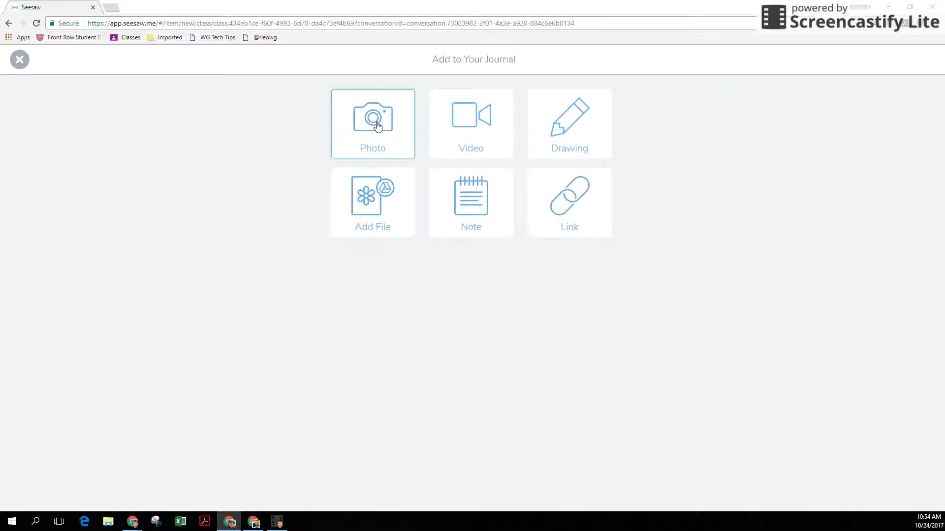
click(461, 121)
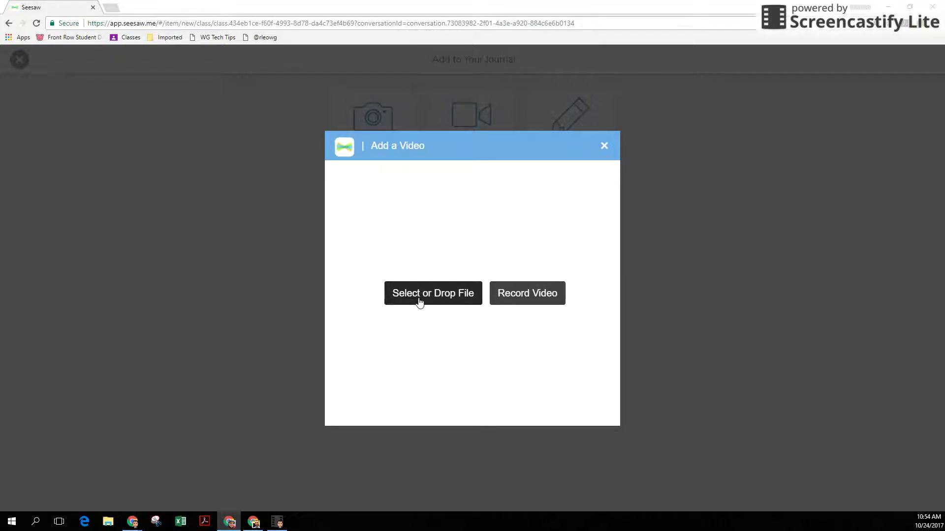
click(518, 299)
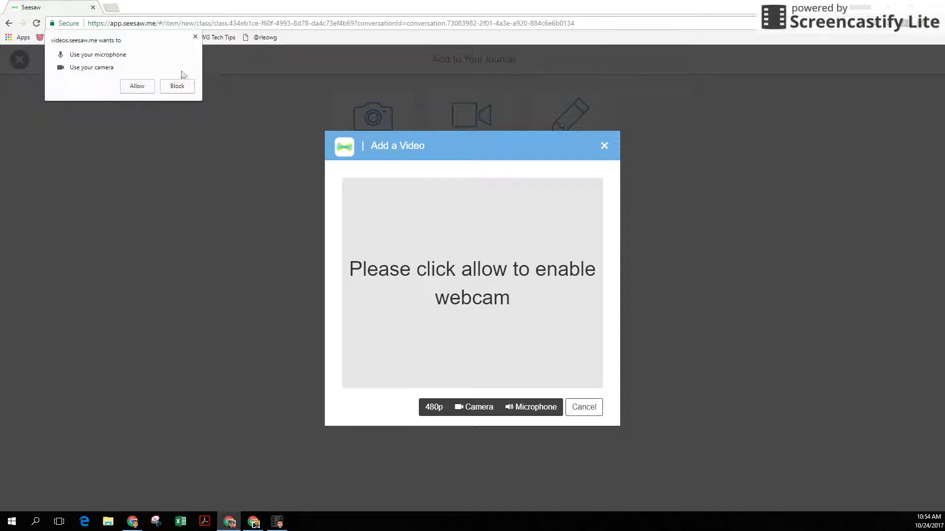
click(136, 87)
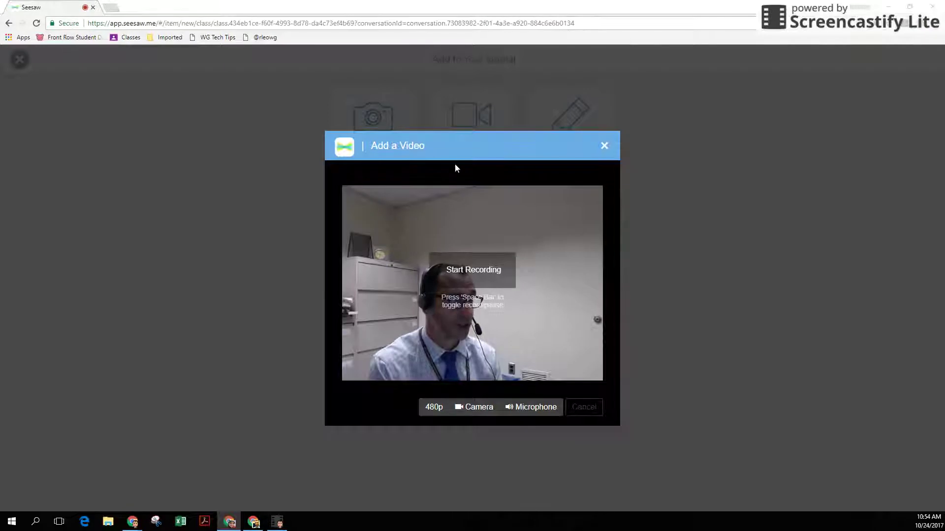
click(54, 25)
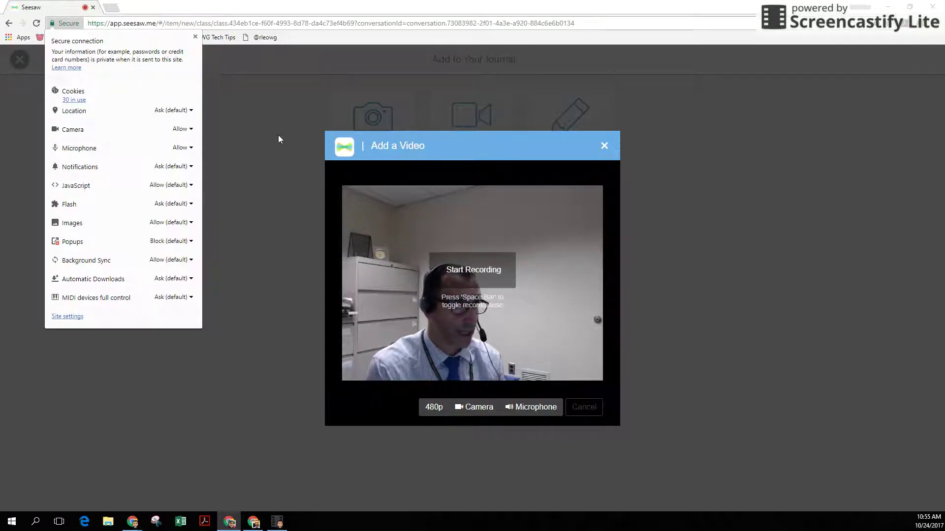
click(195, 37)
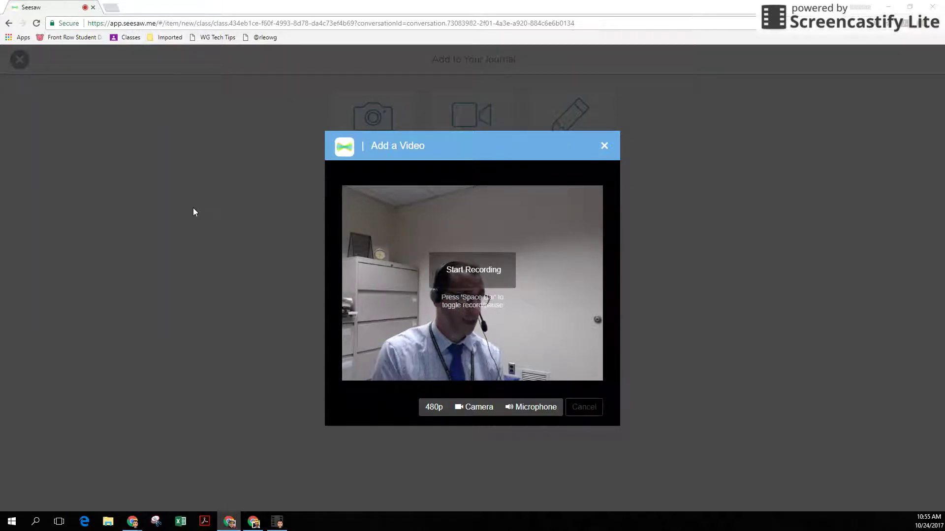
- Record a webcam video of about 16 seconds, preview its opening, and add it to the journal item
click(476, 273)
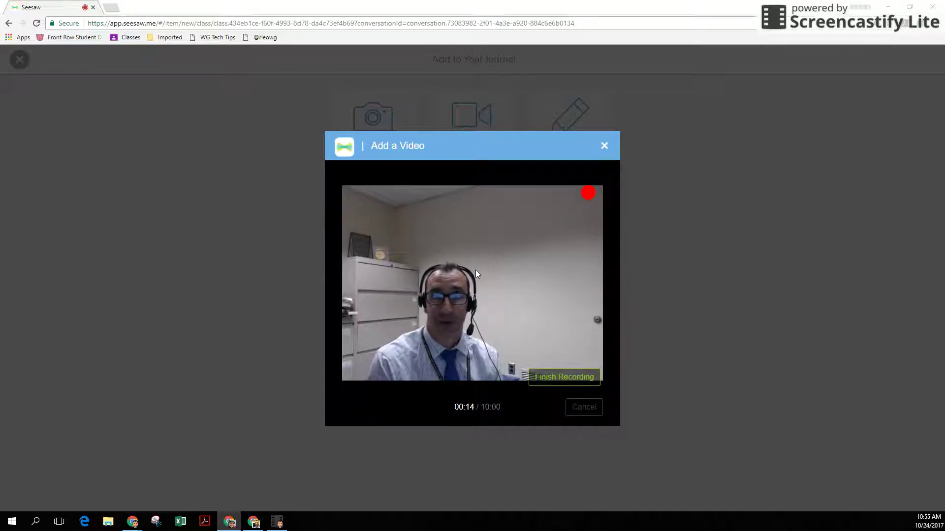
click(559, 383)
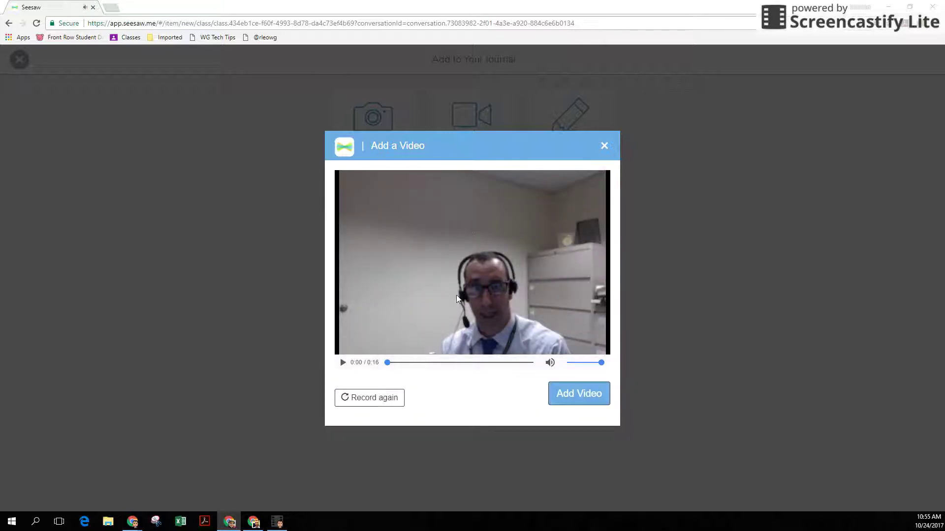
click(341, 363)
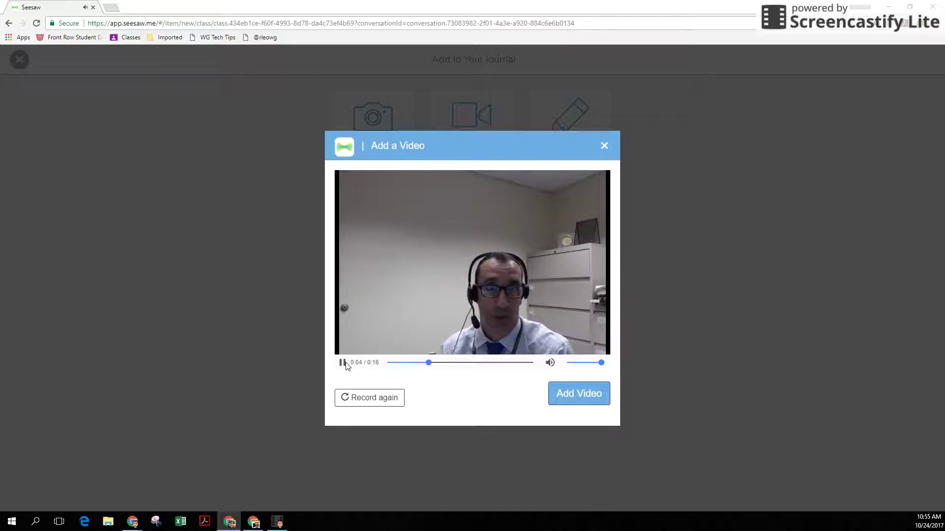
click(343, 363)
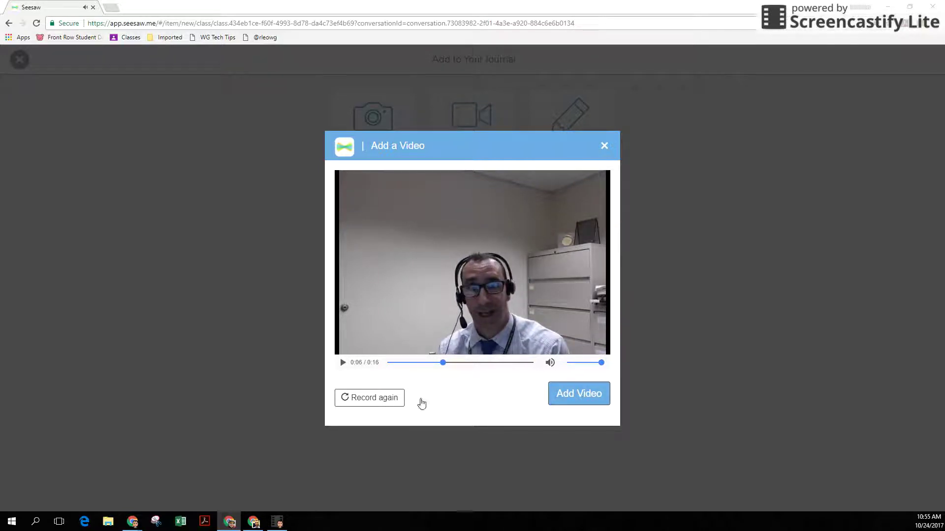
click(586, 396)
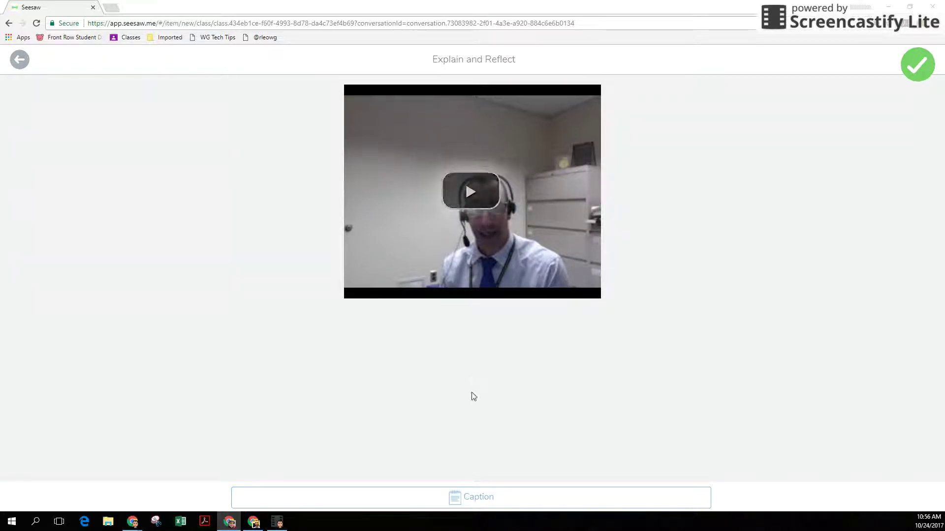
- Caption the video "How to make $.75" and post it to the student's journal without choosing a folder
click(475, 501)
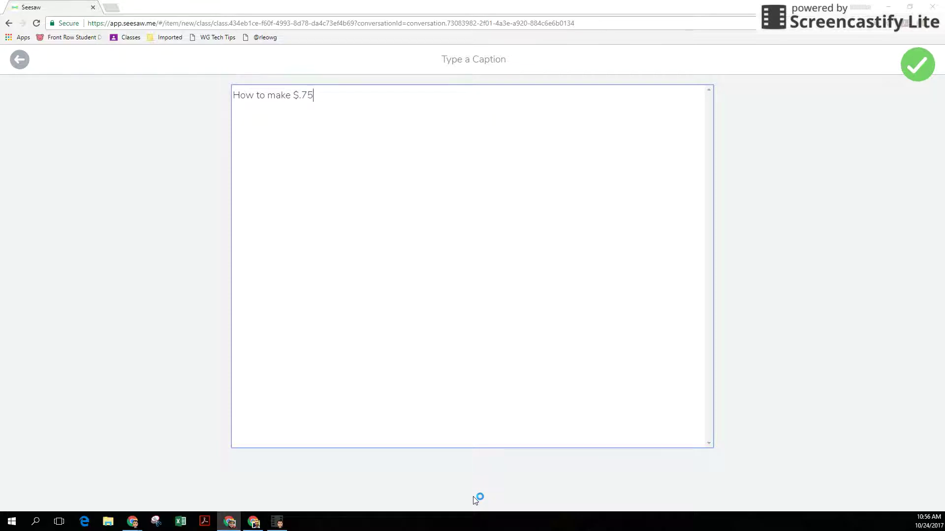
click(914, 72)
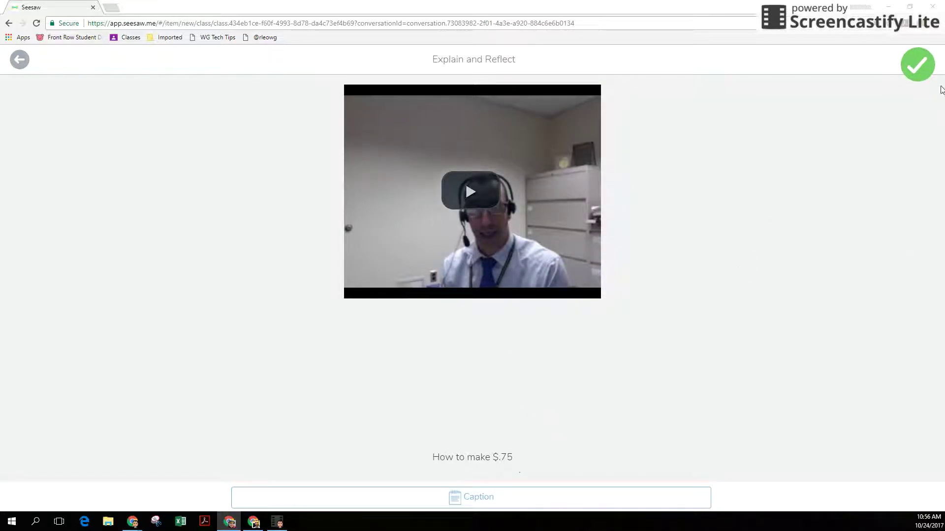
click(918, 75)
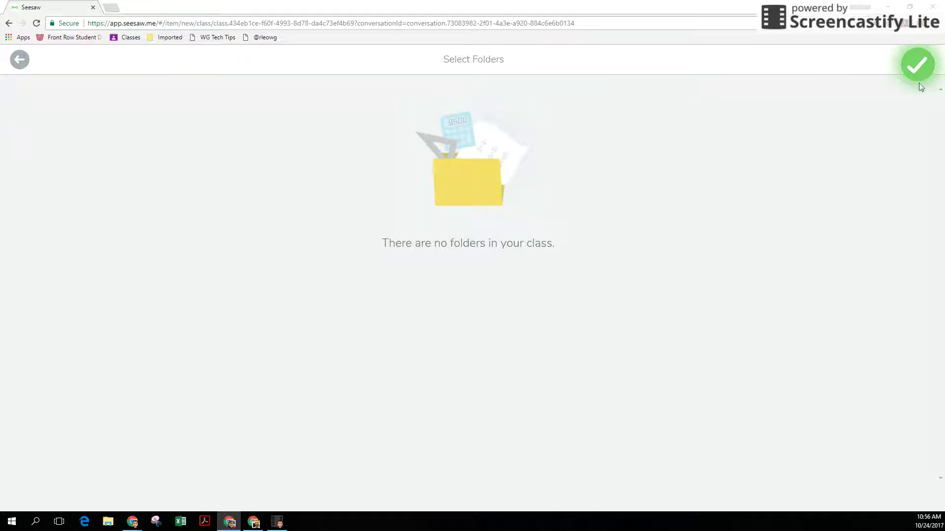
click(915, 69)
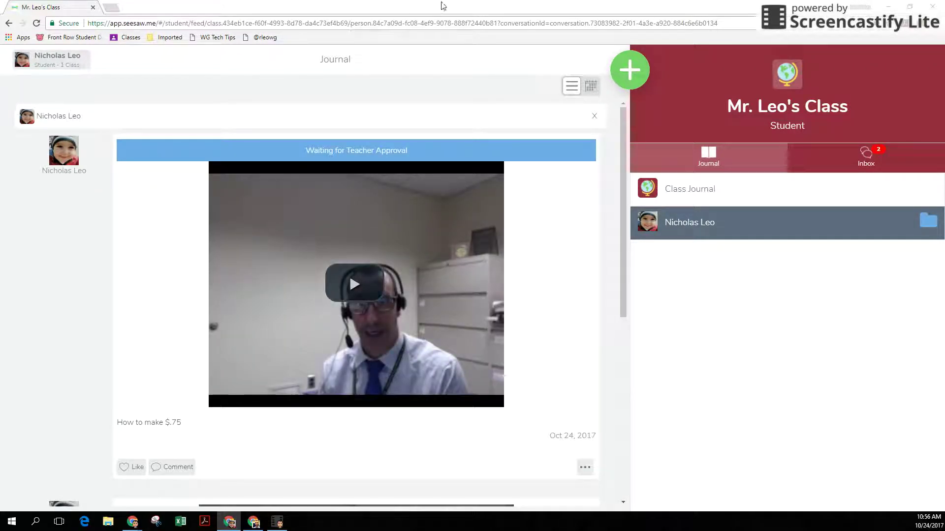
- Switch to the teacher's class window, reload the unapproved items, and approve the student's video
drag(442, 7, 0, 81)
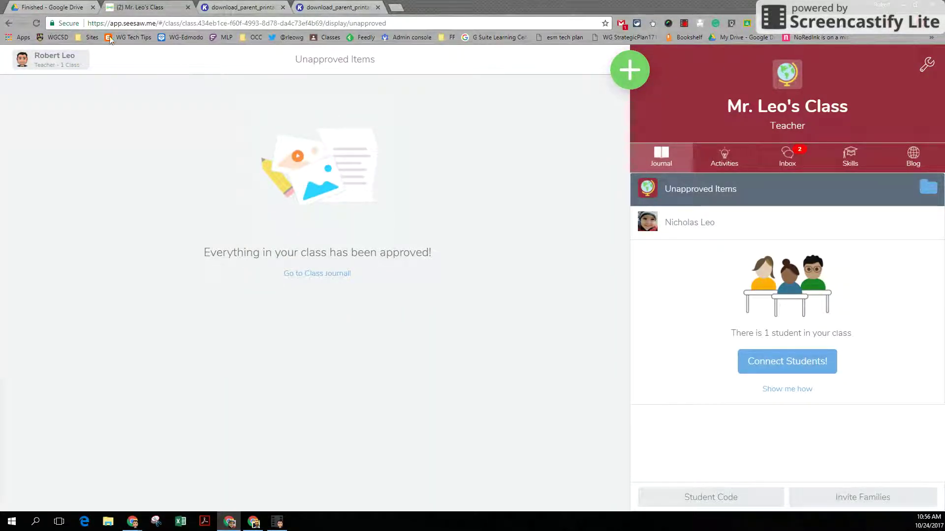
click(36, 23)
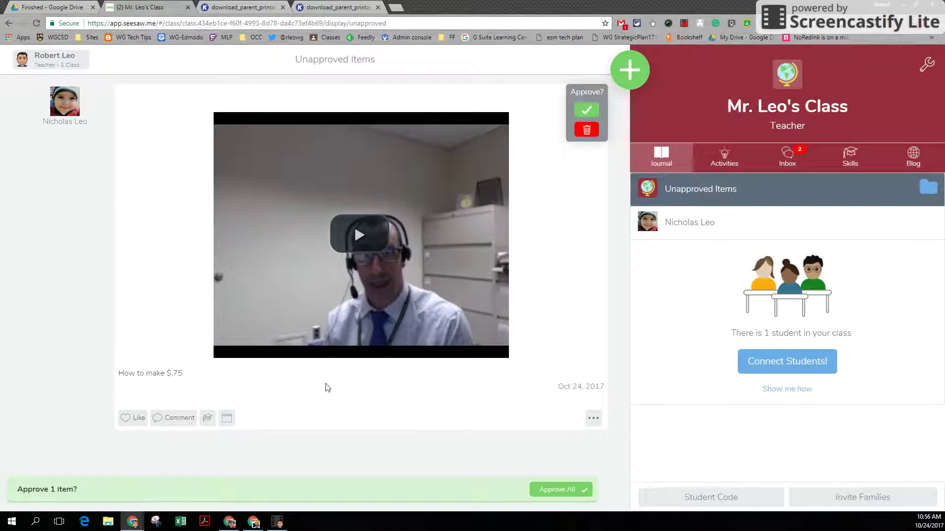
click(587, 111)
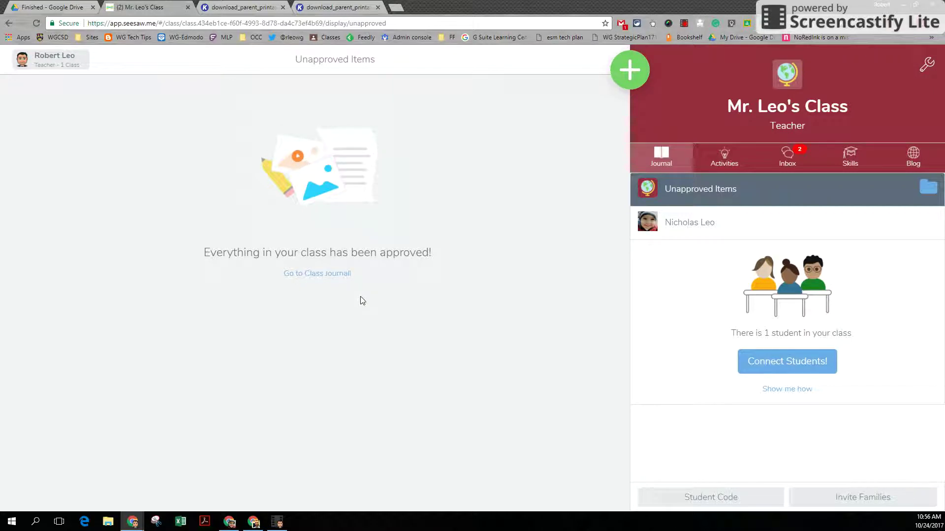
- Review the class settings, including the options for who gets the add to folder step
click(929, 66)
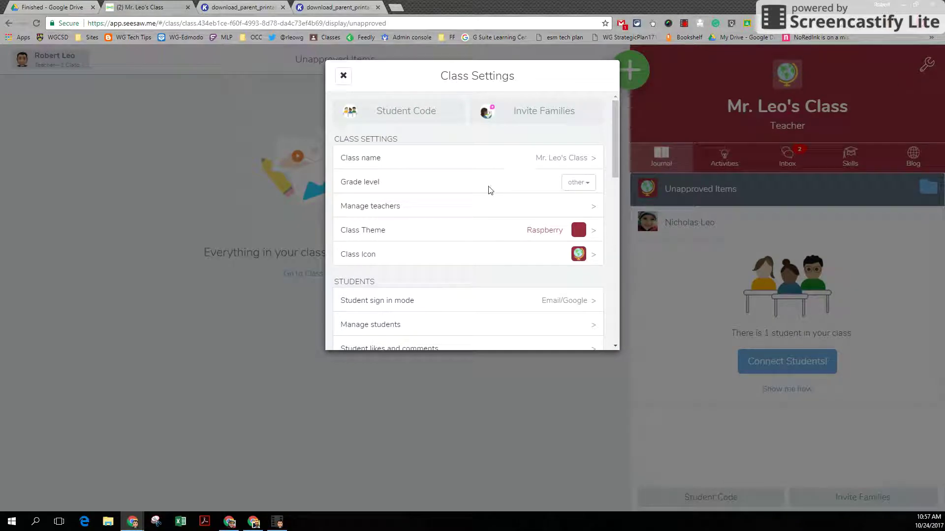
scroll(485, 190, down, 2)
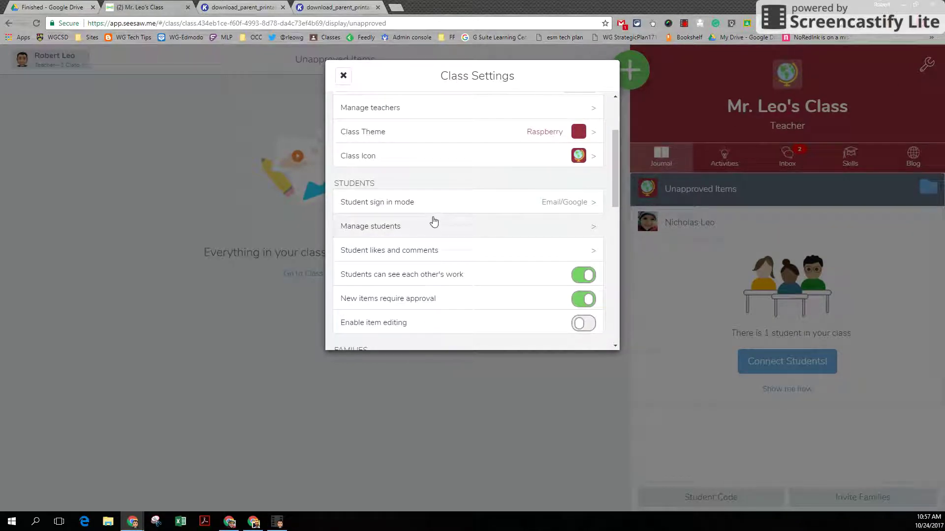
scroll(405, 230, down, 3)
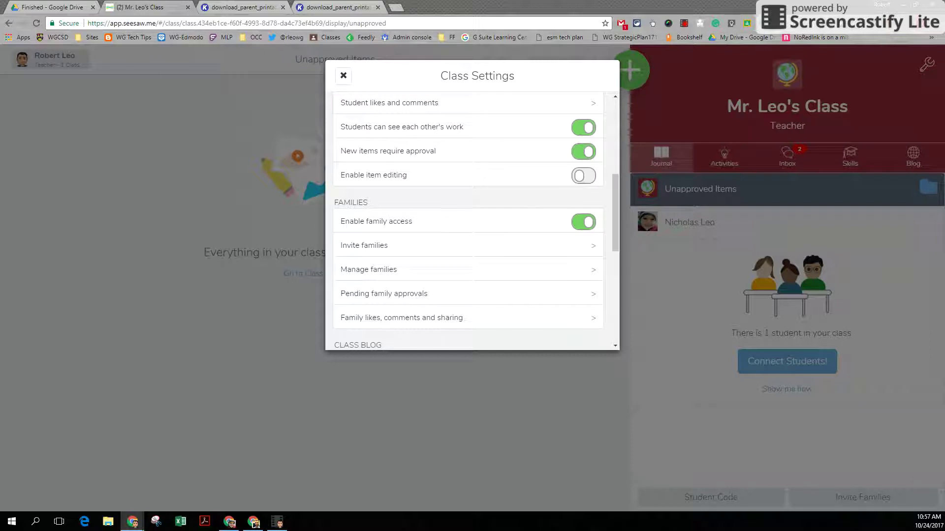
scroll(467, 221, down, 3)
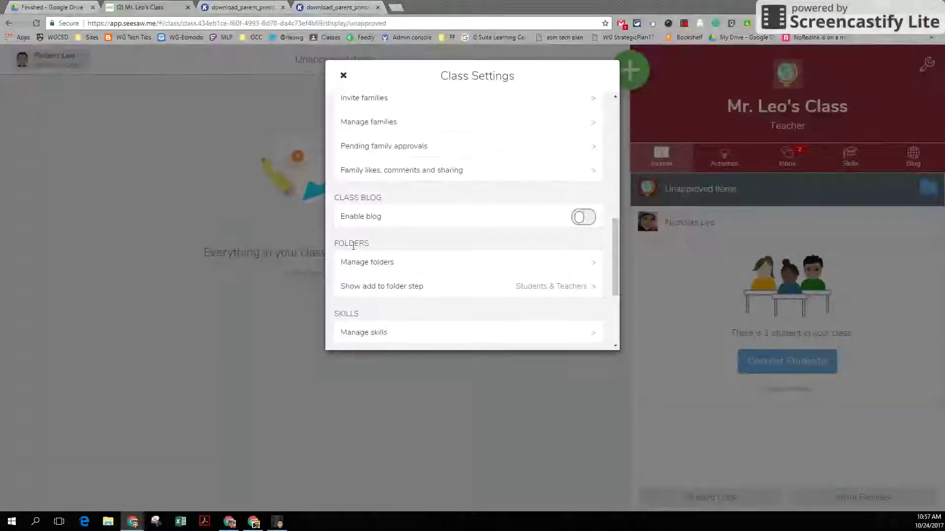
scroll(356, 211, down, 1)
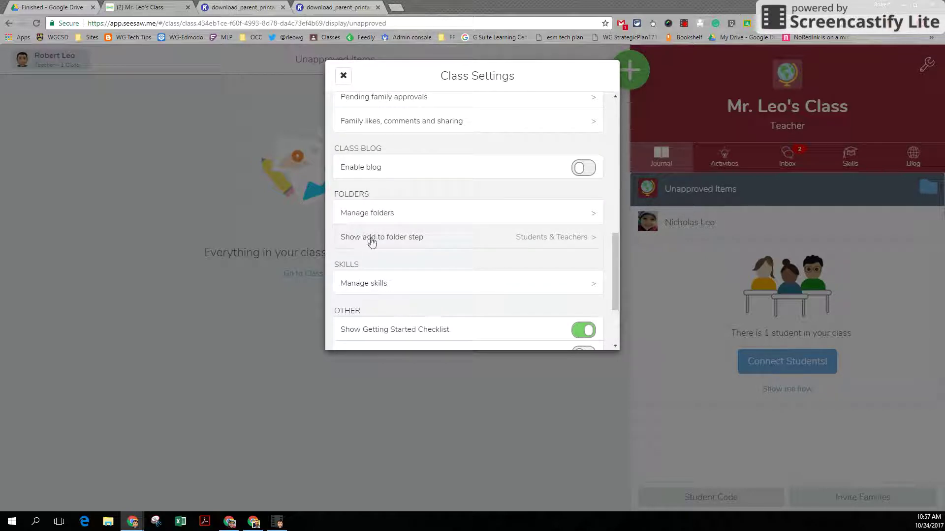
click(551, 245)
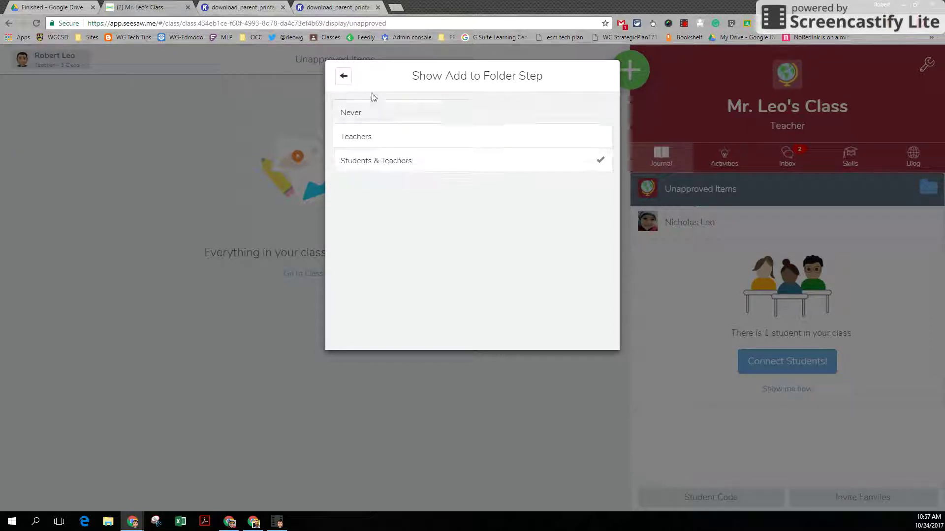
click(341, 78)
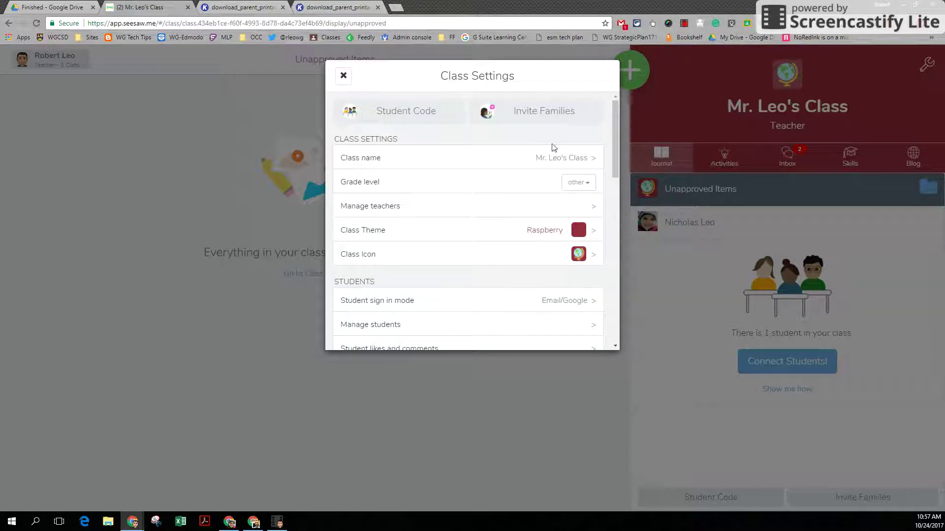
- Create an orange class folder named "How to make $.75" and open a blank form for another folder
scroll(502, 232, down, 5)
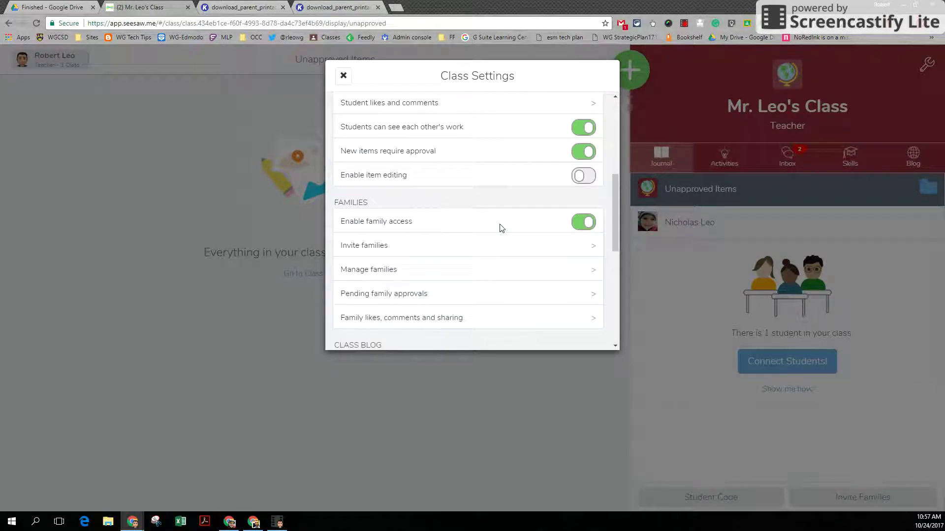
scroll(451, 273, down, 1)
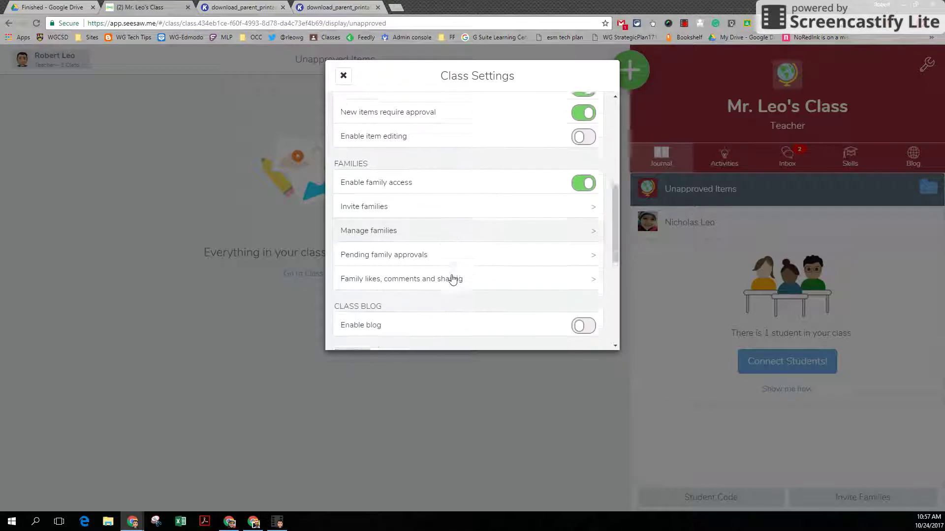
scroll(447, 265, down, 4)
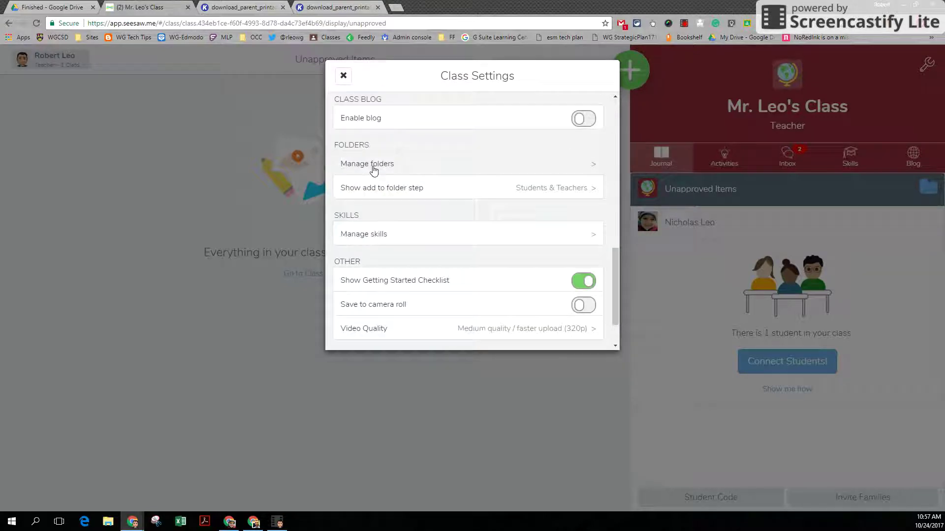
click(577, 163)
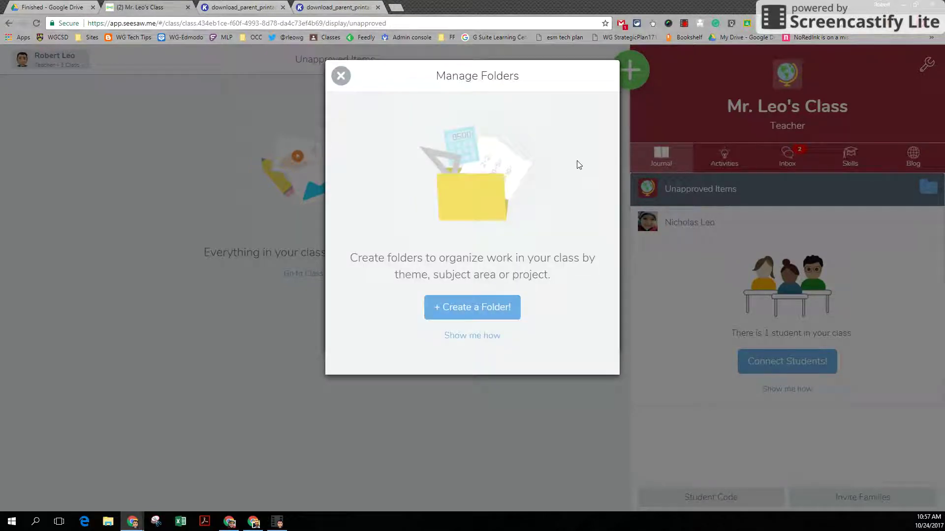
click(475, 311)
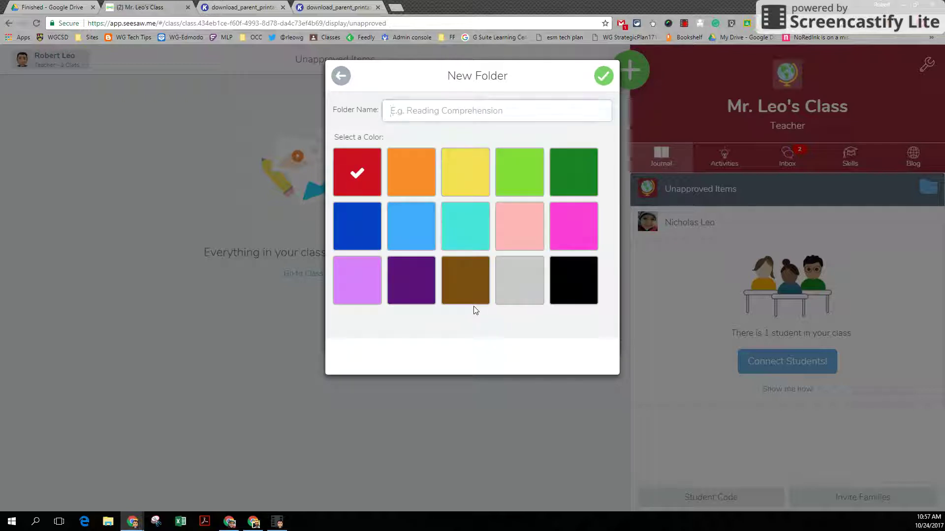
text(How to mak)
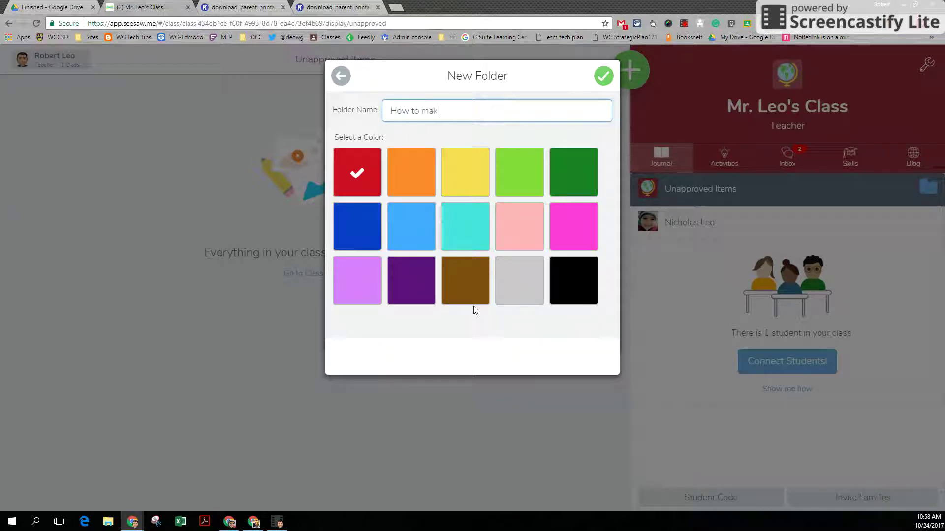
text(e $.75)
click(426, 171)
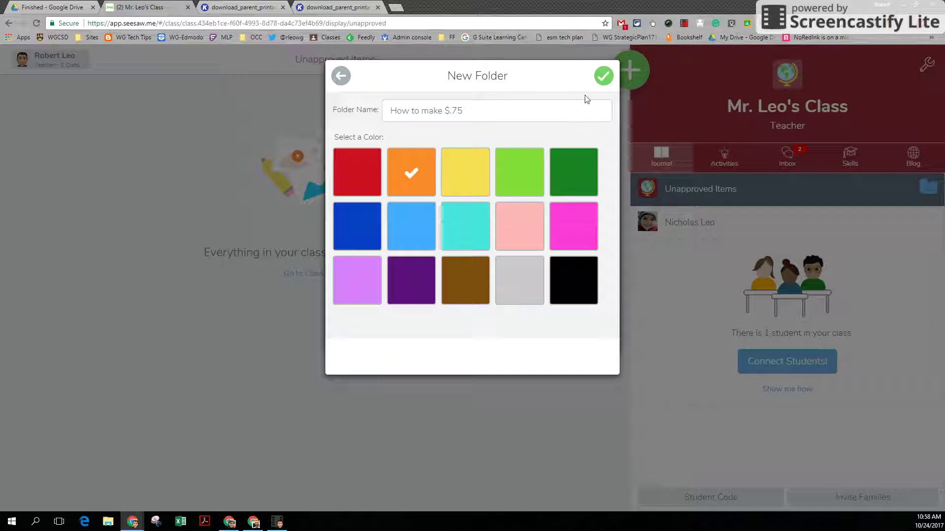
click(604, 77)
click(465, 358)
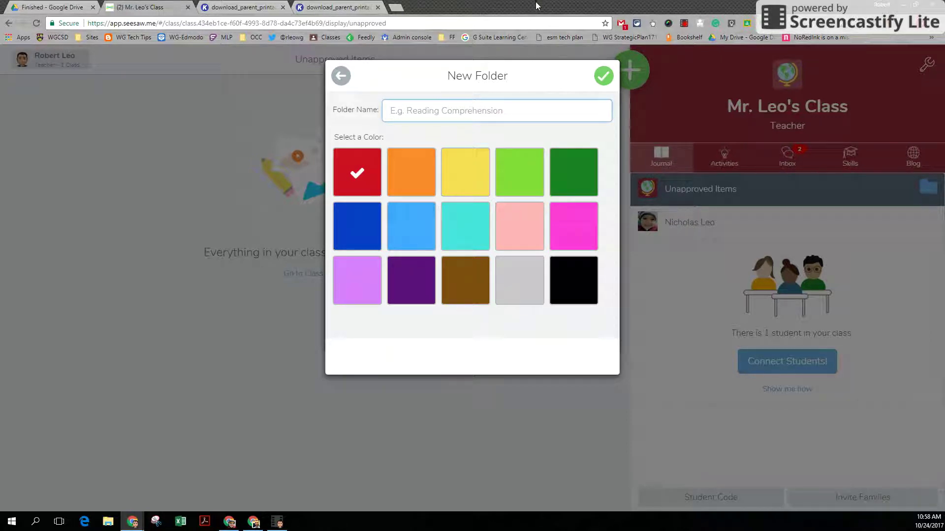
- Switch to the family account window and look through the posts in the child's class journal
drag(536, 6, 305, 89)
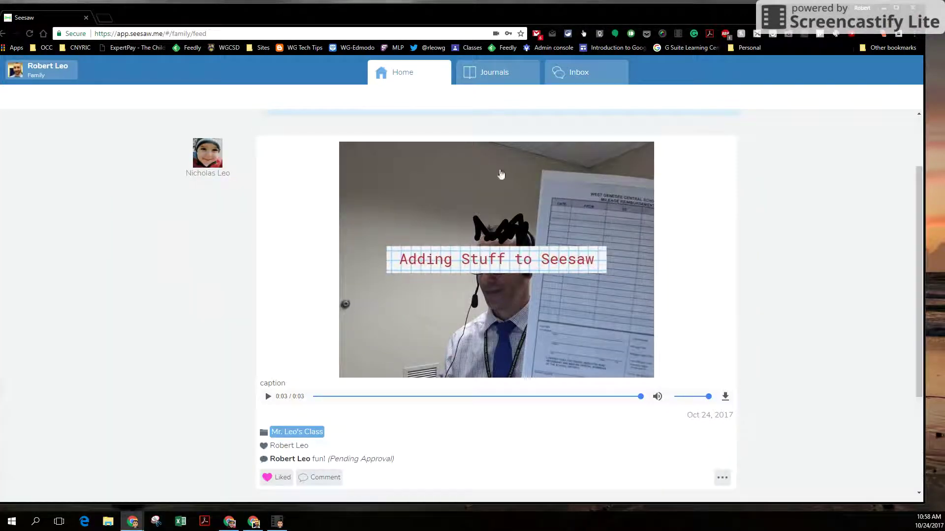
click(494, 73)
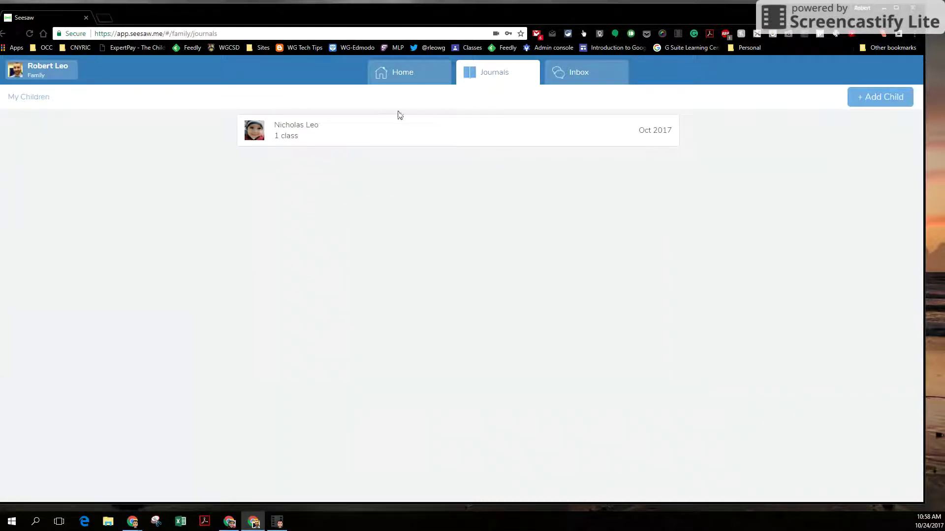
click(289, 135)
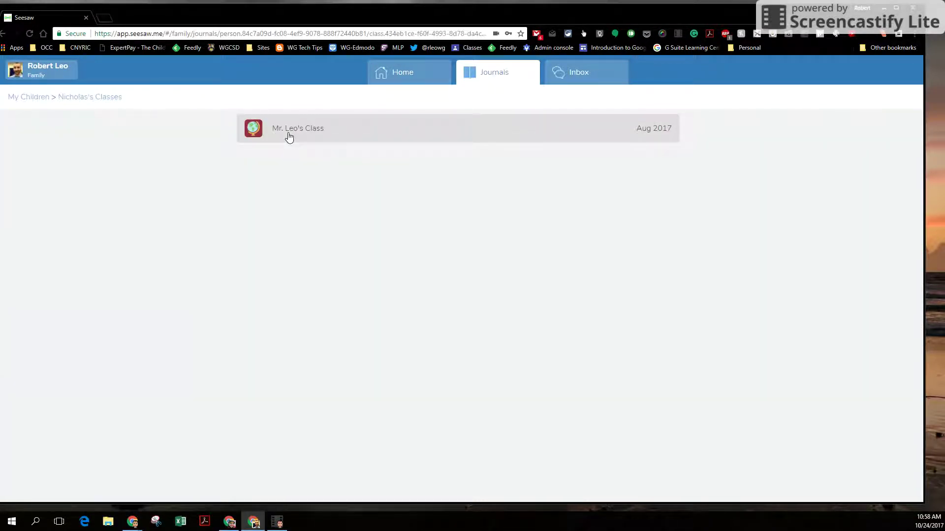
click(289, 136)
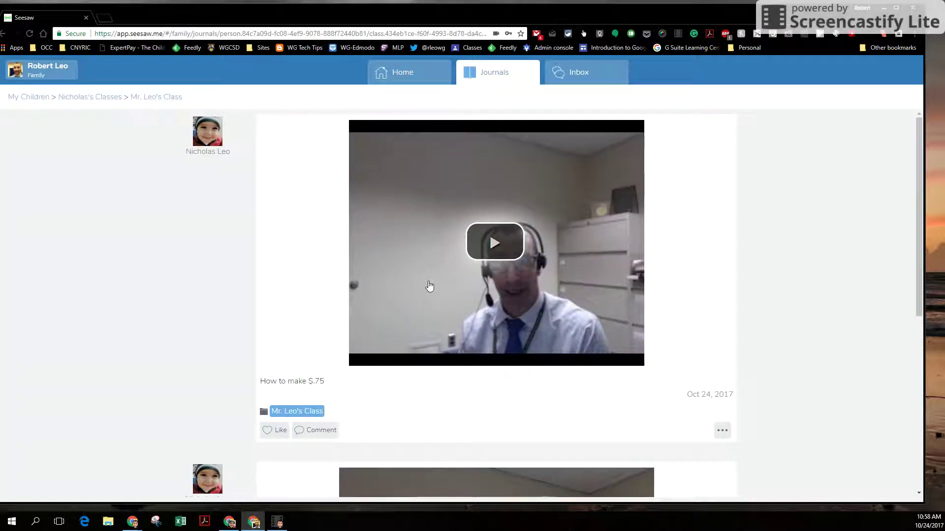
scroll(423, 290, down, 6)
scroll(408, 115, up, 6)
- Look through the latest posts in the family home feed and return to the list of children's journals
click(395, 76)
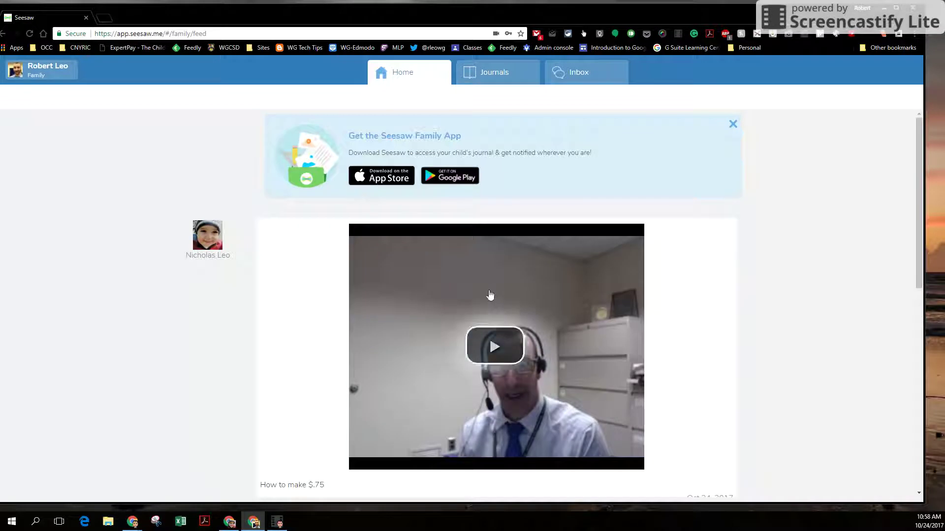
scroll(490, 296, down, 12)
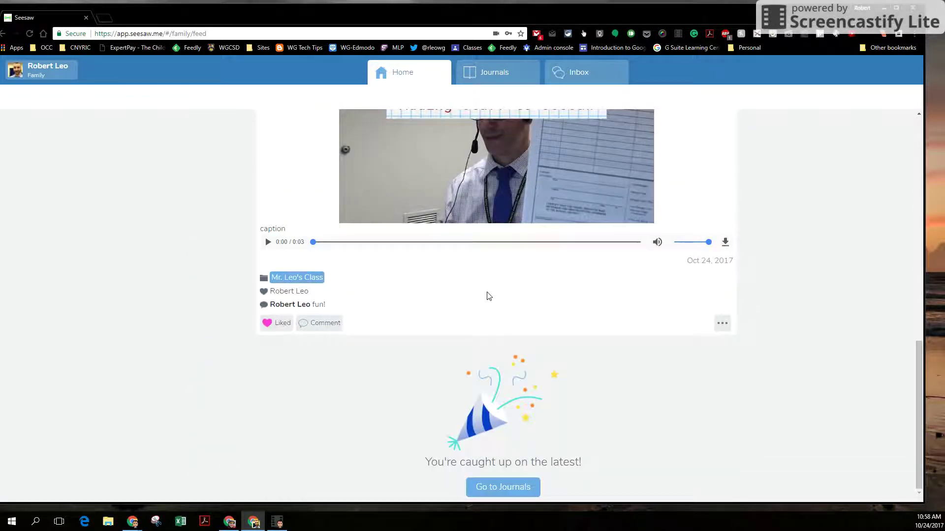
click(513, 494)
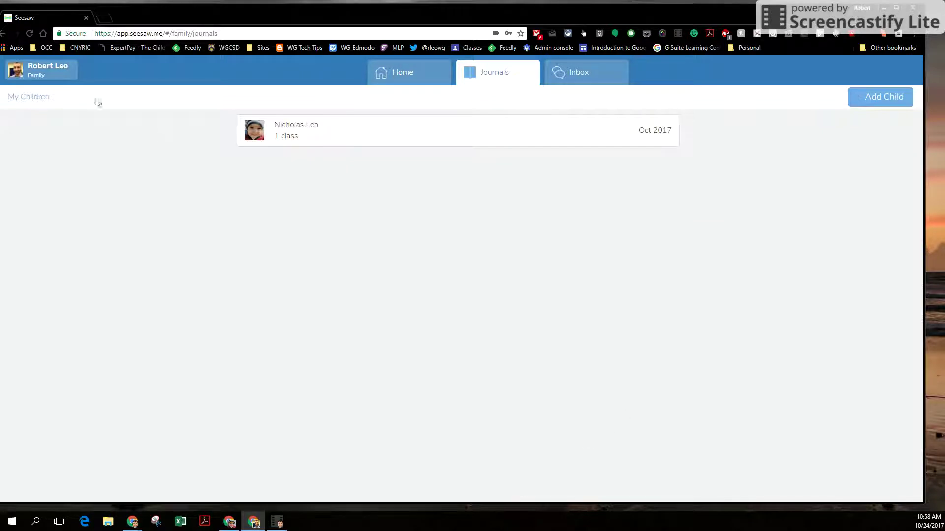
- Switch to the student's window, enlarge it, and start a new drawing for the journal
drag(348, 13, 376, 27)
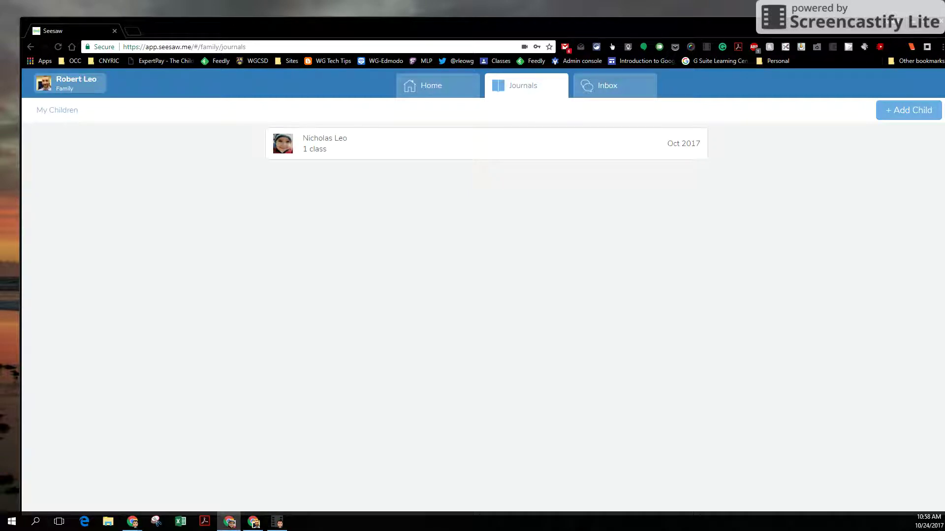
click(229, 522)
drag(350, 59, 461, 43)
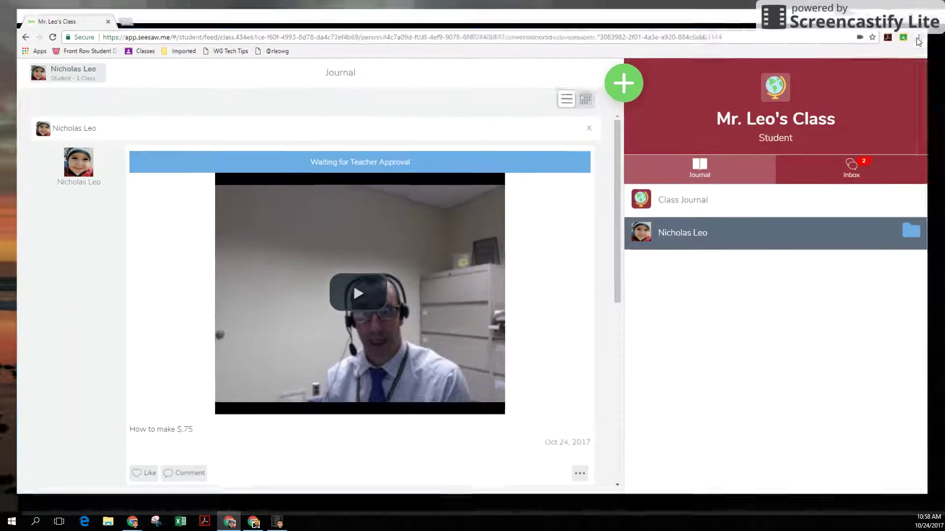
click(911, 36)
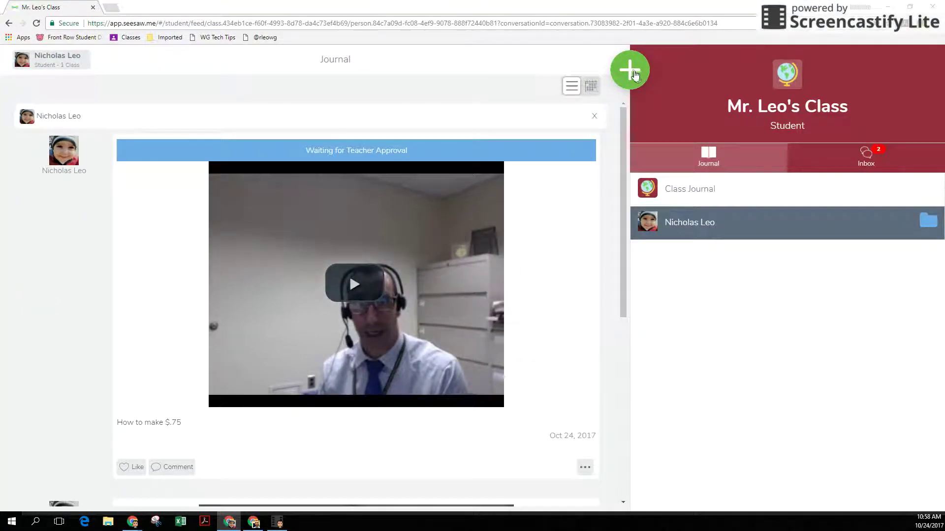
click(635, 72)
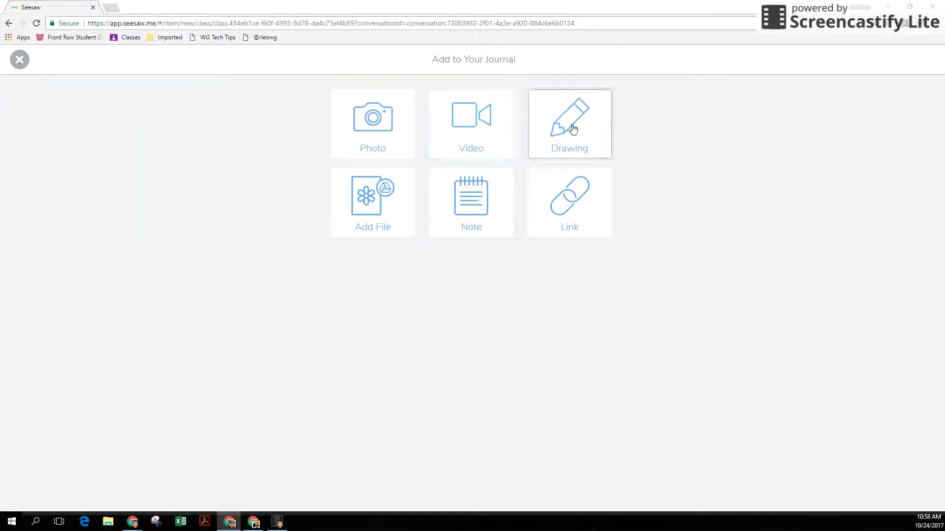
click(573, 129)
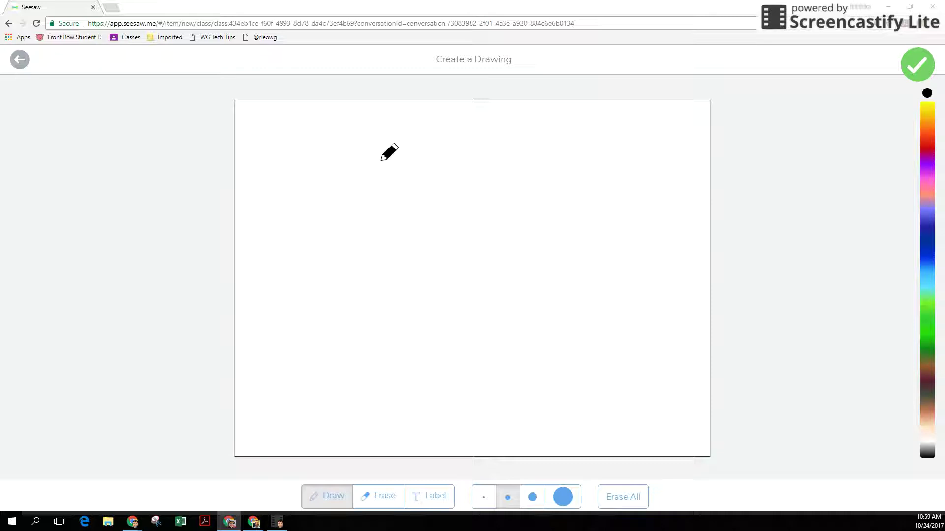
- Handwrite the stacked addition problem .25 + .25 + .25 on the canvas and underline it with a sum line
click(386, 148)
drag(390, 128, 424, 167)
drag(435, 129, 443, 163)
drag(447, 131, 427, 144)
drag(351, 196, 350, 223)
mouse_move(346, 207)
mouse_down()
mouse_move(341, 215)
mouse_move(423, 203)
mouse_move(427, 236)
mouse_up()
click(389, 214)
mouse_move(433, 198)
mouse_down()
mouse_move(436, 225)
mouse_move(470, 197)
mouse_up()
mouse_move(349, 253)
mouse_down()
mouse_move(349, 279)
mouse_move(366, 273)
mouse_up()
click(404, 271)
drag(409, 242, 451, 281)
mouse_move(459, 247)
mouse_down()
mouse_move(474, 268)
mouse_move(454, 278)
mouse_move(480, 245)
mouse_up()
drag(374, 299, 541, 289)
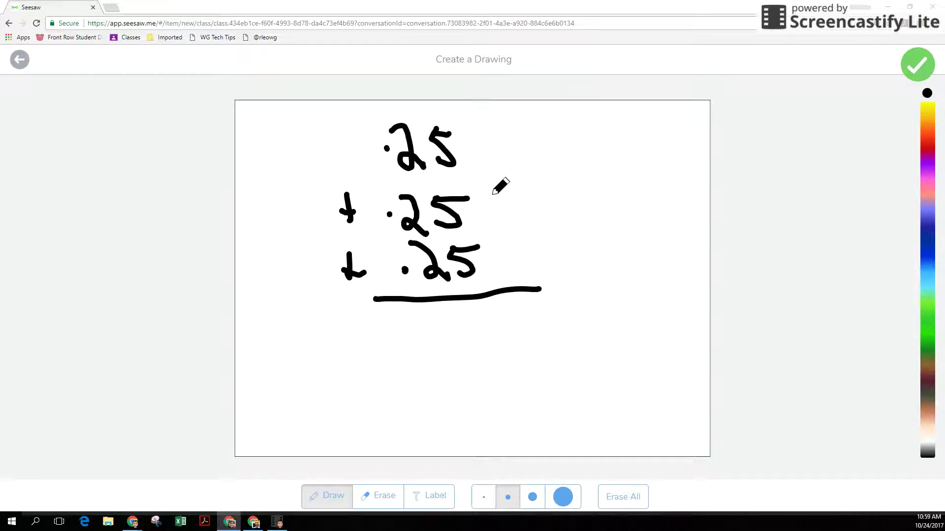
- Write the answer .75 below the sum line and add a carry mark above the problem
mouse_move(489, 314)
mouse_down()
mouse_move(476, 325)
mouse_move(483, 344)
mouse_move(506, 316)
mouse_up()
drag(375, 113, 377, 114)
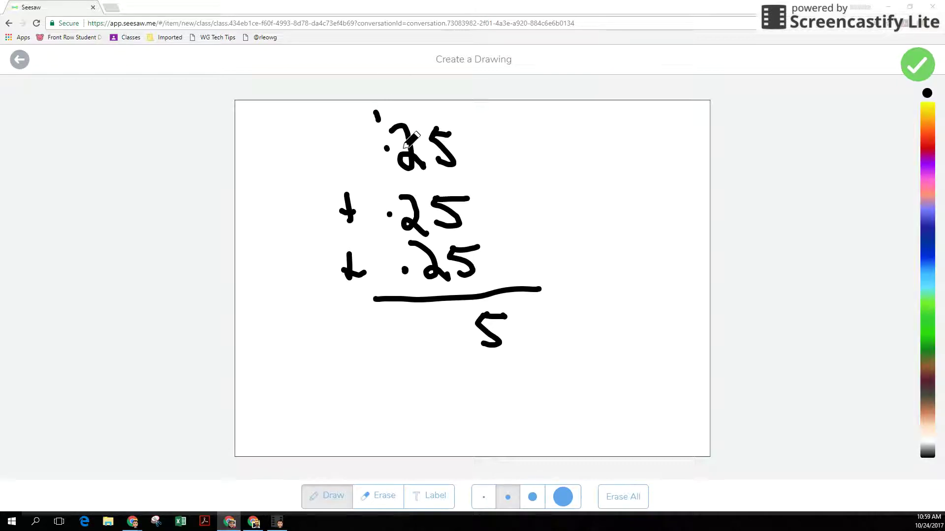
drag(441, 314, 459, 347)
click(429, 350)
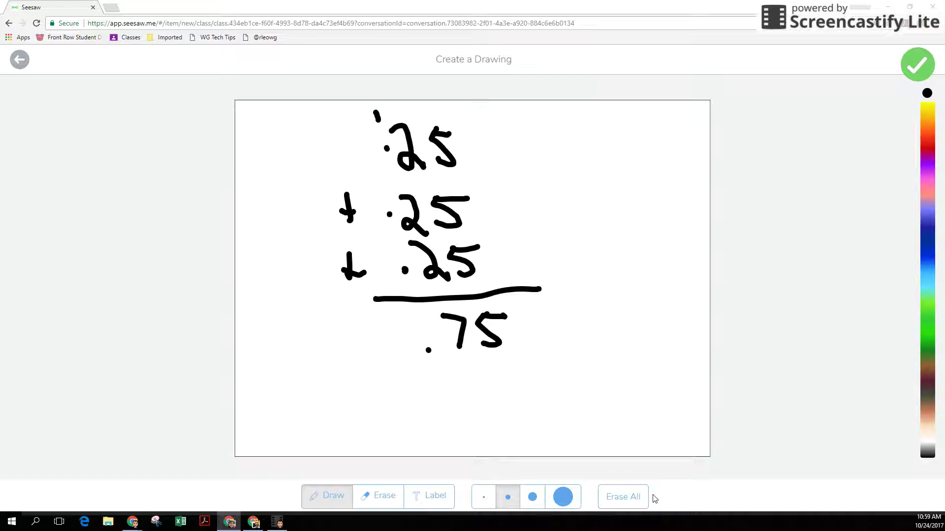
- Draw a coin circle beside the addition problem and write 25¢ inside it
mouse_move(590, 126)
mouse_down()
mouse_move(560, 200)
mouse_move(574, 132)
mouse_move(588, 127)
mouse_up()
mouse_move(560, 164)
mouse_down()
mouse_move(566, 160)
mouse_move(566, 181)
mouse_move(578, 182)
mouse_up()
mouse_move(593, 152)
mouse_down()
mouse_move(585, 181)
mouse_move(593, 158)
mouse_move(612, 148)
mouse_move(599, 183)
mouse_move(601, 159)
mouse_move(600, 195)
mouse_up()
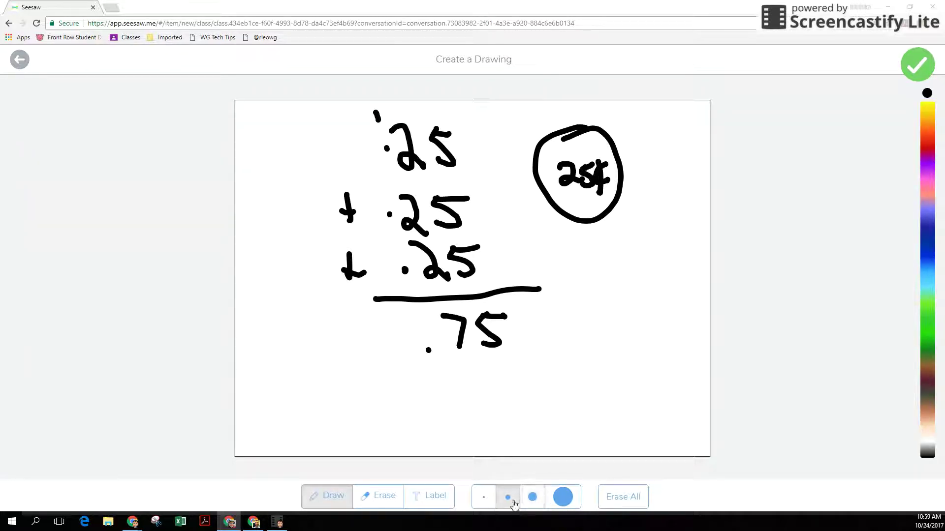
- With the thinnest pen, draw four more coin circles labelled .10, .10, .25 and .05 near the canvas's right edge
click(484, 497)
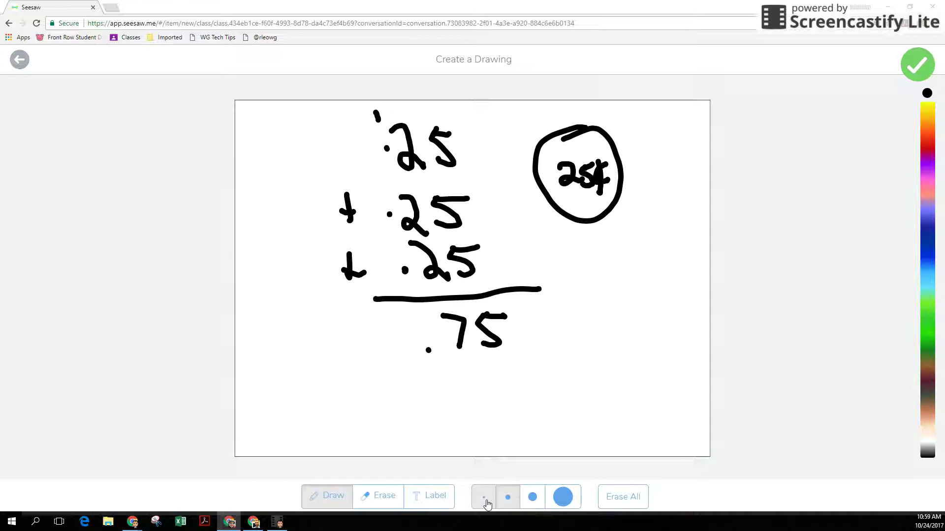
mouse_move(623, 253)
mouse_down()
mouse_move(619, 304)
mouse_move(632, 296)
mouse_up()
click(616, 291)
mouse_move(657, 196)
mouse_down()
mouse_move(648, 238)
mouse_move(655, 183)
mouse_move(651, 237)
mouse_move(661, 220)
mouse_up()
click(650, 236)
mouse_move(655, 116)
mouse_down()
mouse_move(695, 145)
mouse_move(651, 117)
mouse_move(676, 162)
mouse_move(692, 142)
mouse_up()
click(650, 170)
mouse_move(616, 335)
mouse_down()
mouse_move(601, 334)
mouse_move(660, 375)
mouse_move(601, 334)
mouse_move(620, 363)
mouse_move(645, 366)
mouse_move(630, 387)
mouse_move(652, 363)
mouse_up()
click(603, 377)
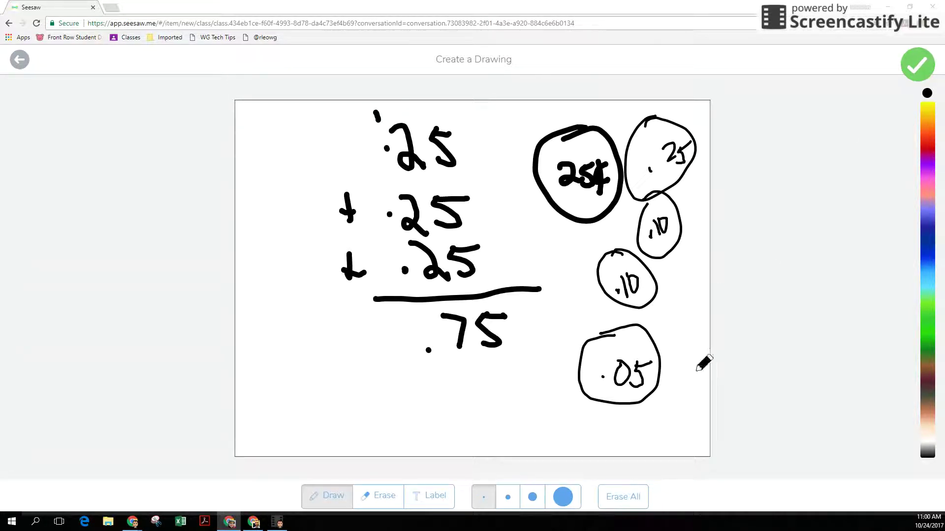
- Finish the drawing and attach a voice recording of about 14 seconds explaining it
click(916, 69)
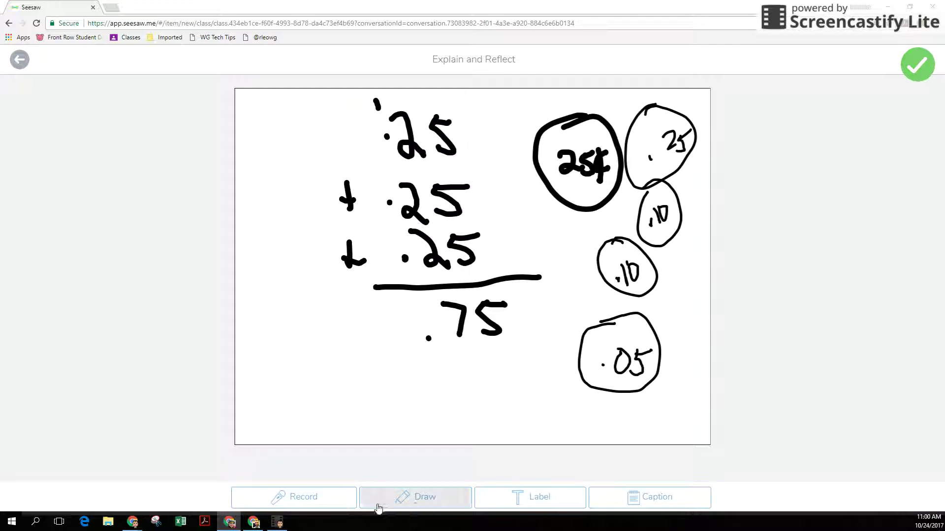
click(294, 498)
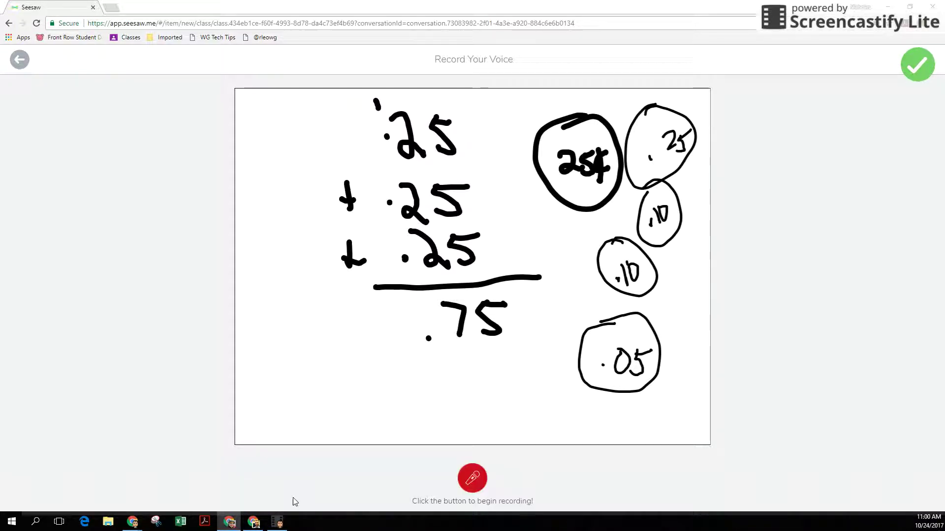
click(470, 482)
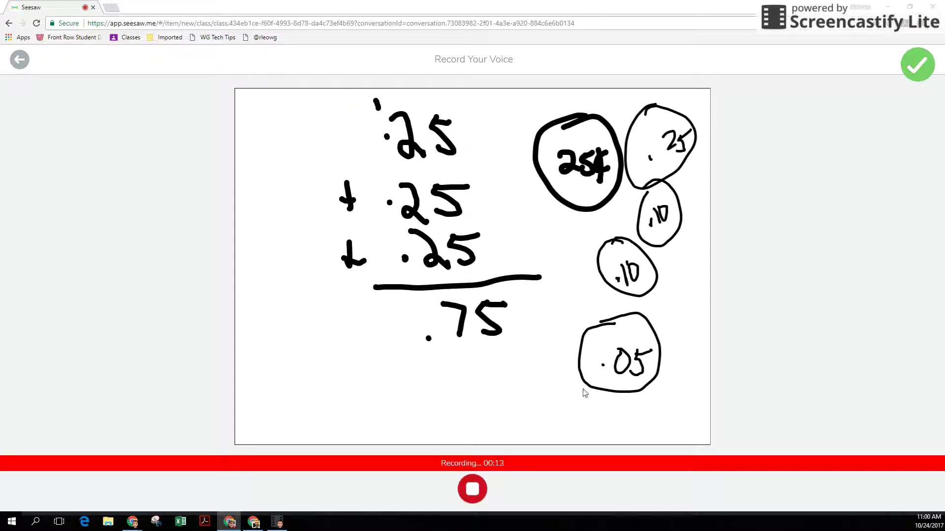
click(474, 490)
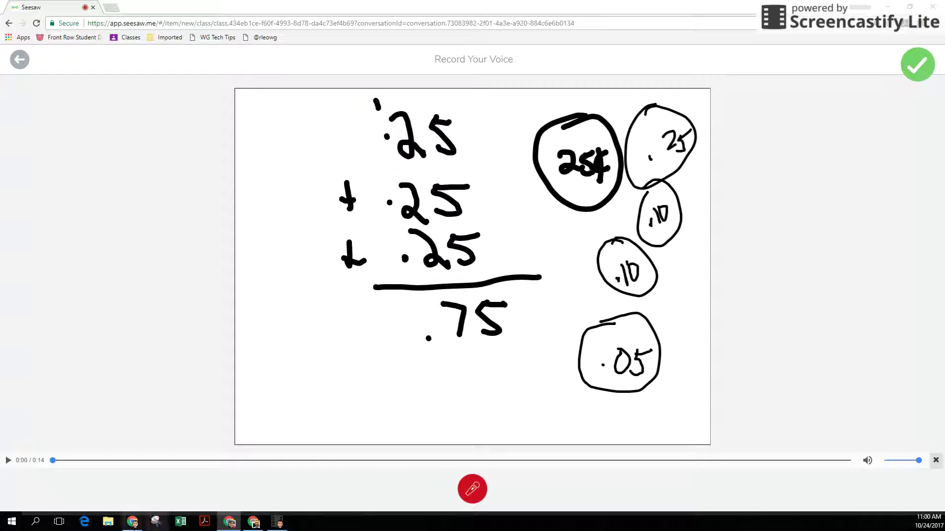
click(912, 78)
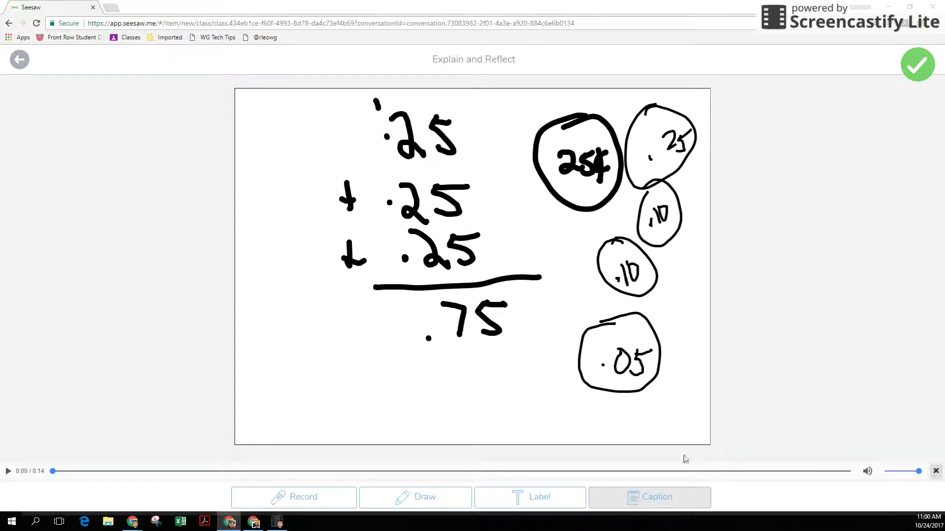
- Post the narrated drawing to the student's journal in the "How to make $.75" folder
click(918, 74)
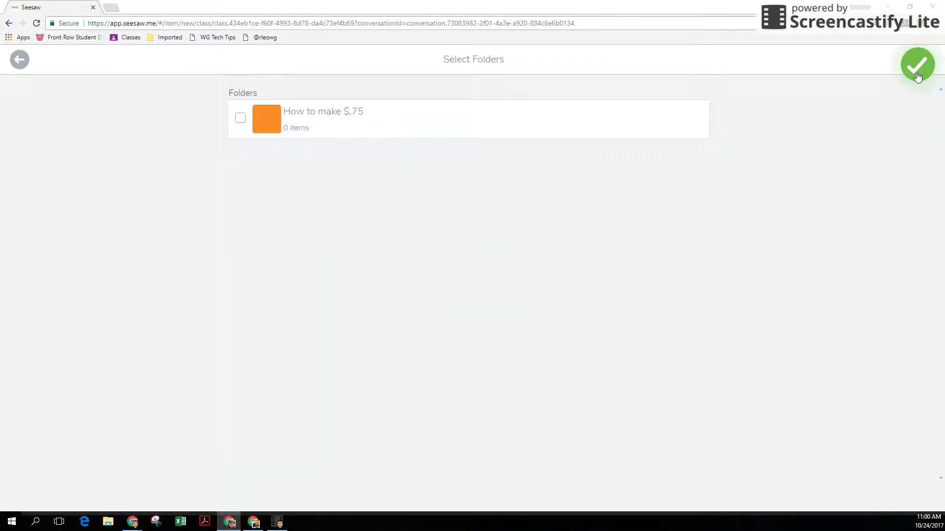
click(241, 120)
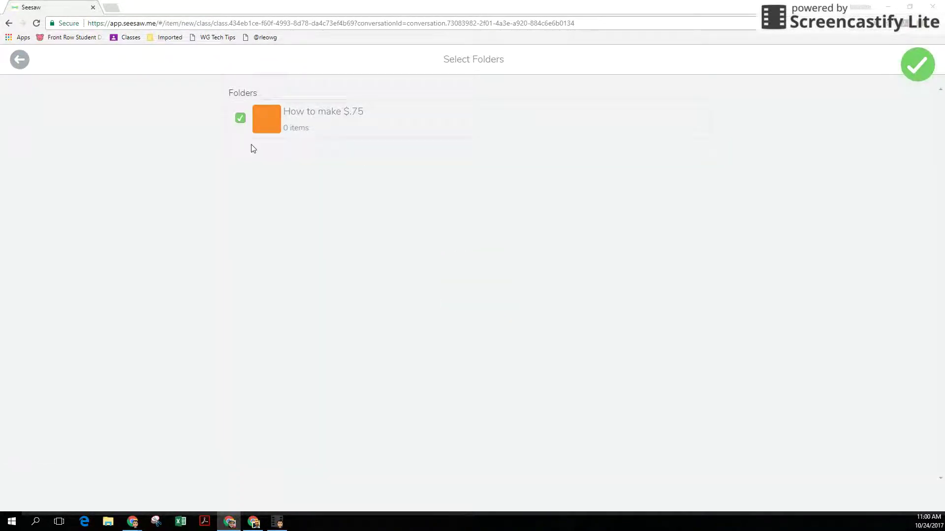
click(921, 74)
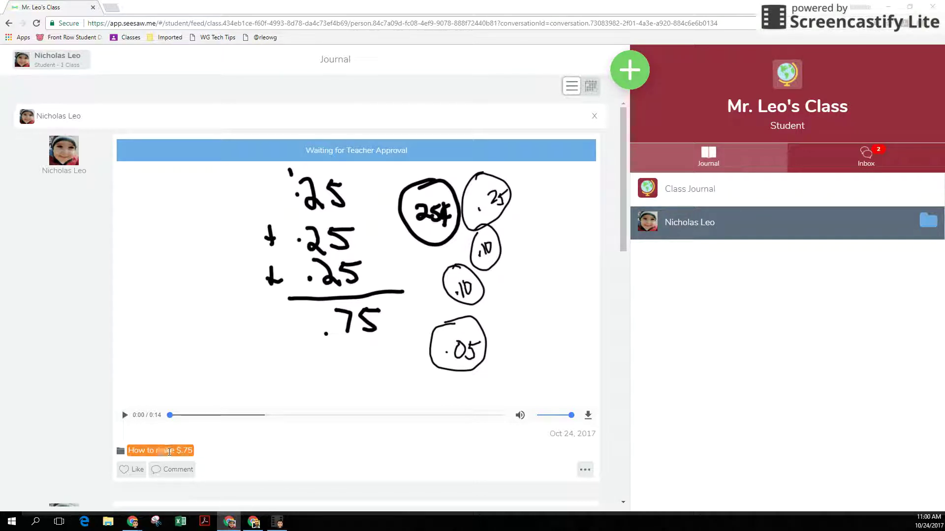
- Switch to the teacher's Seesaw window and leave the new-folder form, folder management and class settings without creating another folder
click(133, 522)
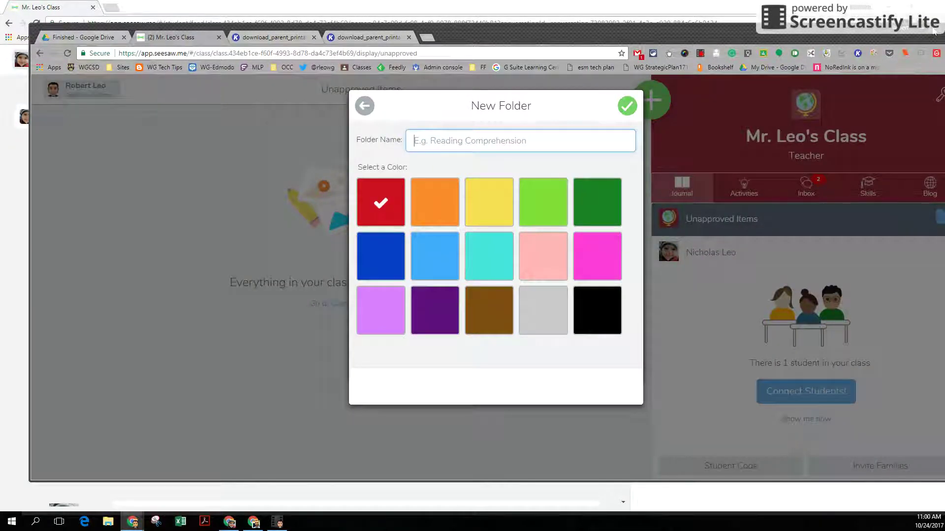
key(super+Up)
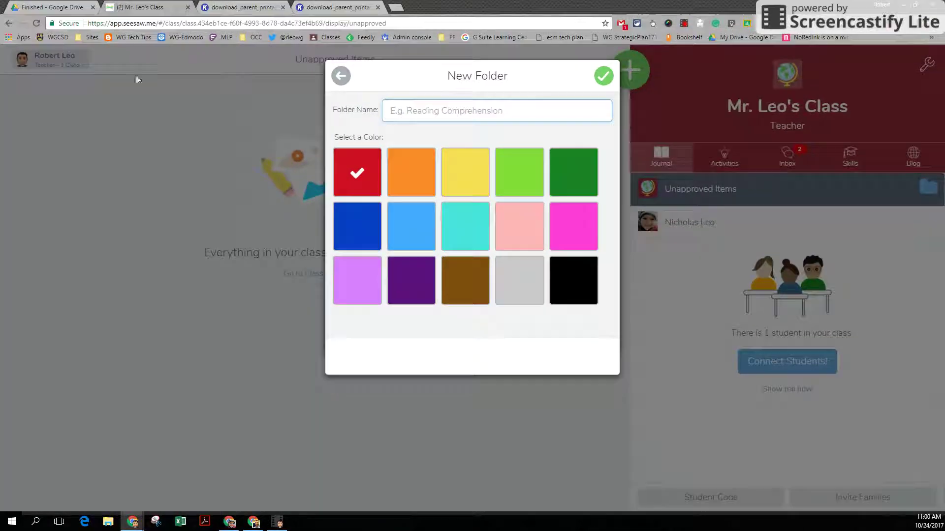
click(340, 76)
click(528, 220)
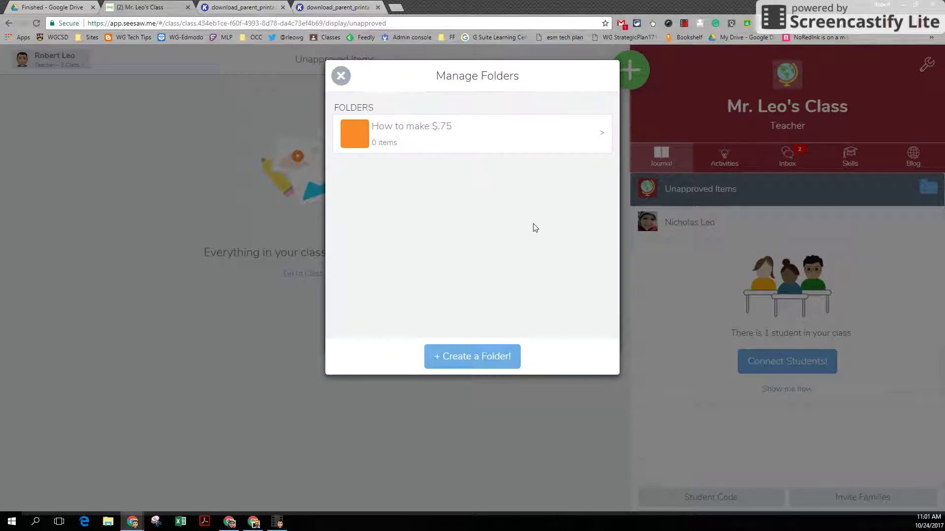
click(341, 76)
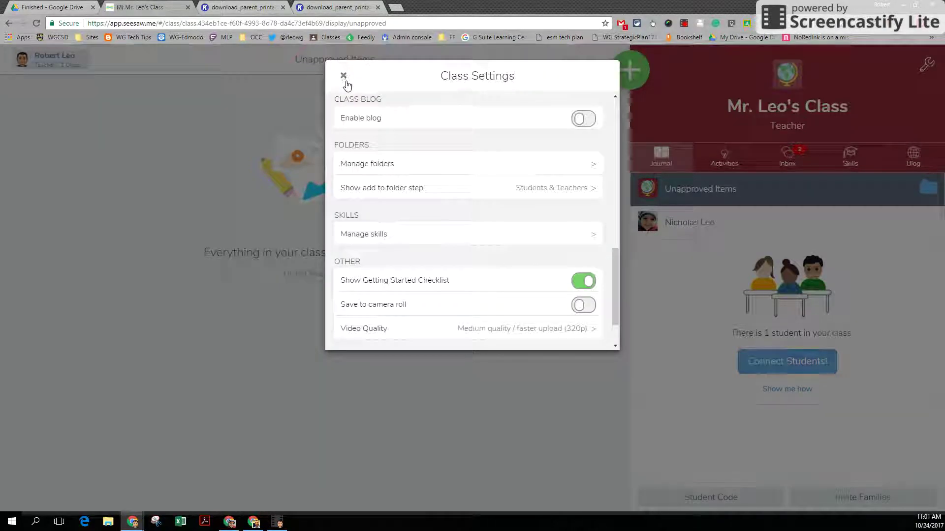
click(343, 77)
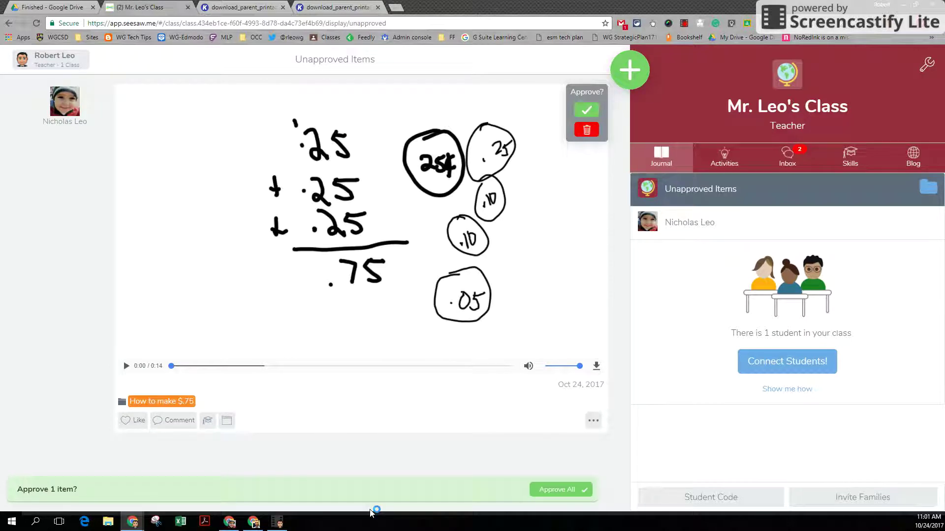
- Approve the student's pending narrated drawing and check the unapproved items for the student and the whole class
click(556, 489)
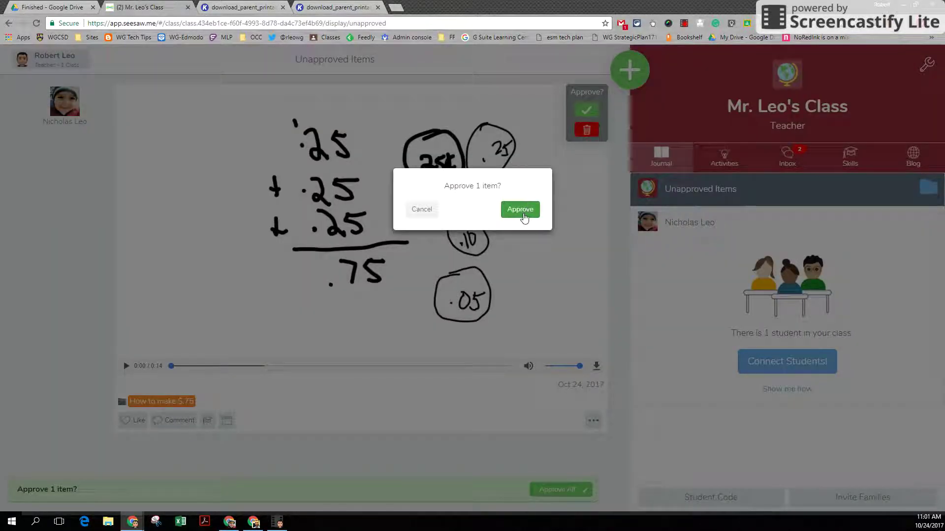
click(521, 214)
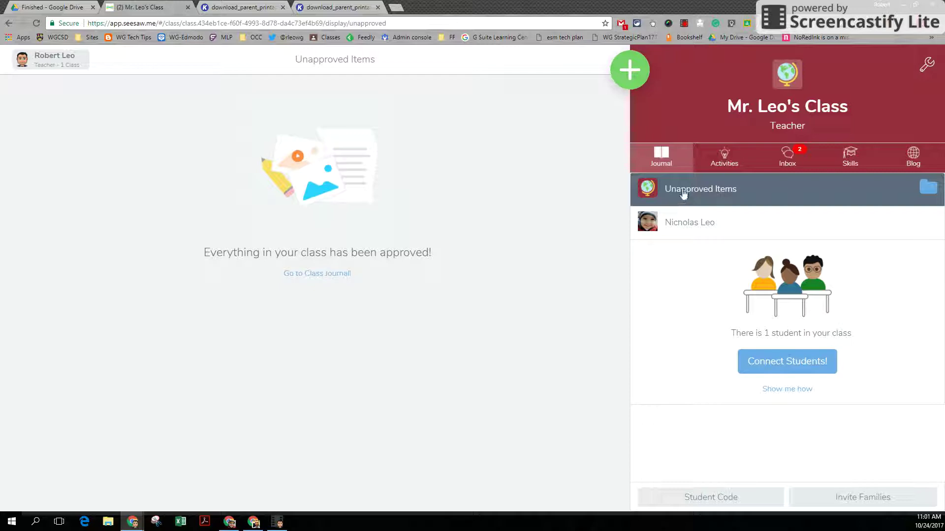
click(684, 223)
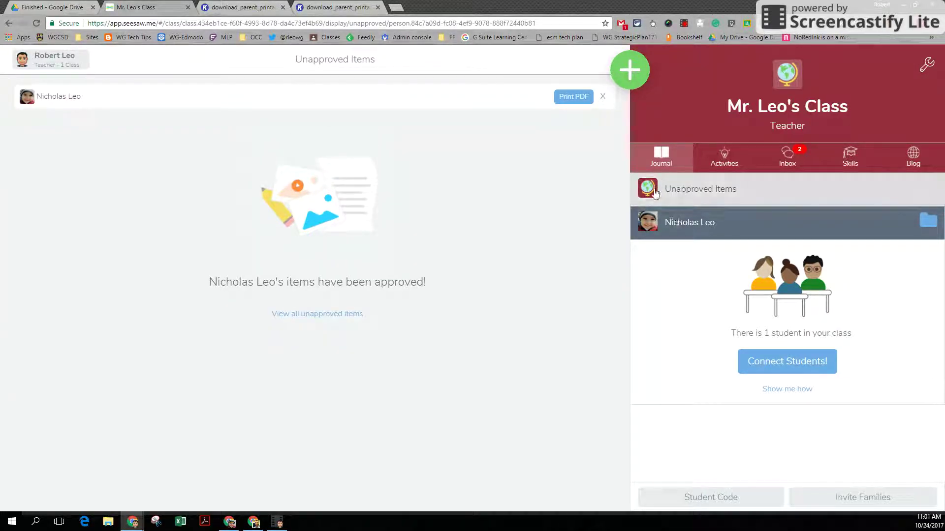
click(680, 192)
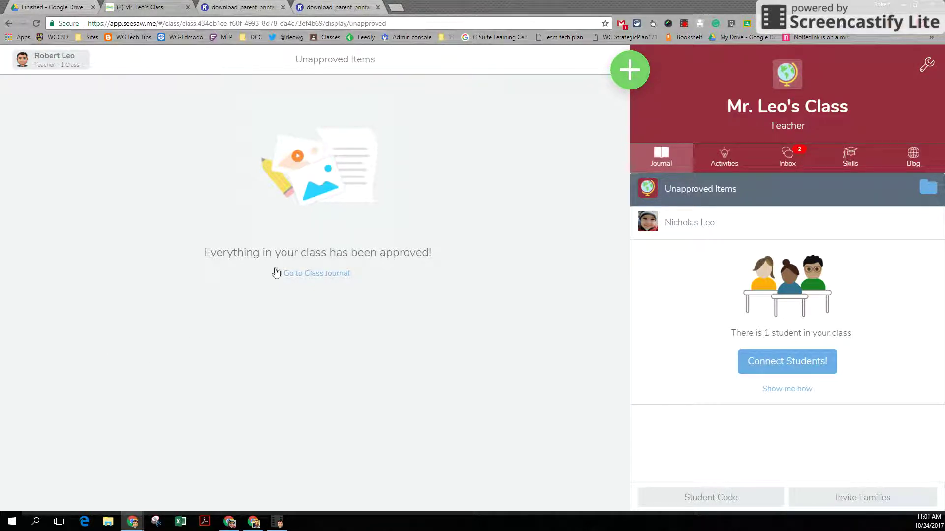
- Look through the posts in the class journal and show only those in the "How to make $.75" folder
click(324, 280)
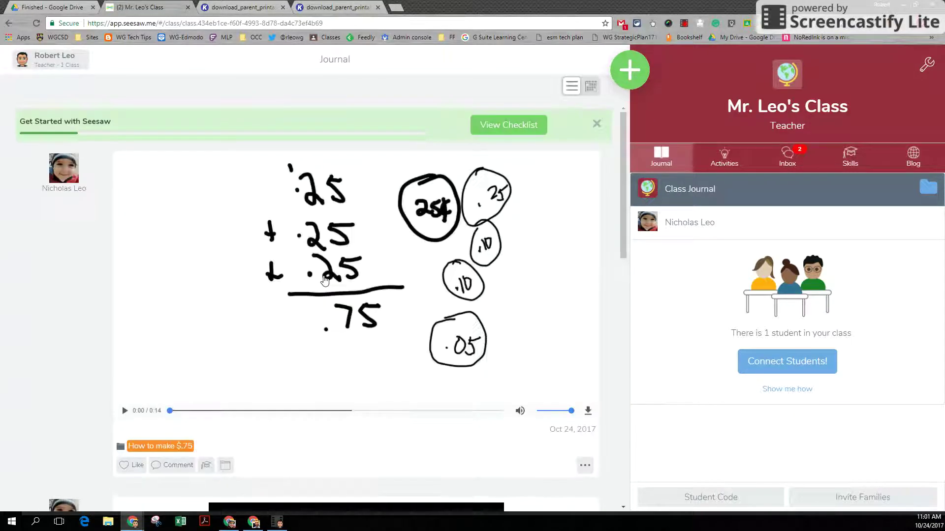
scroll(305, 221, down, 1)
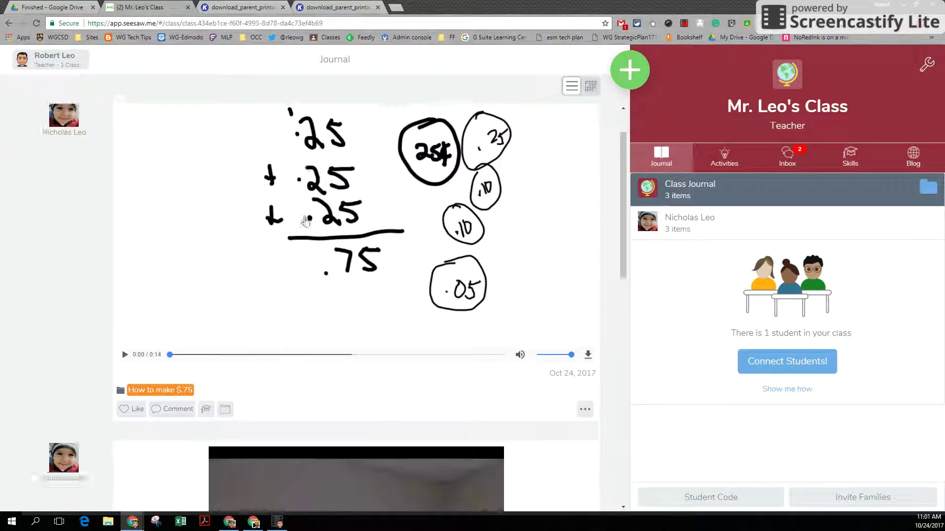
scroll(306, 221, down, 15)
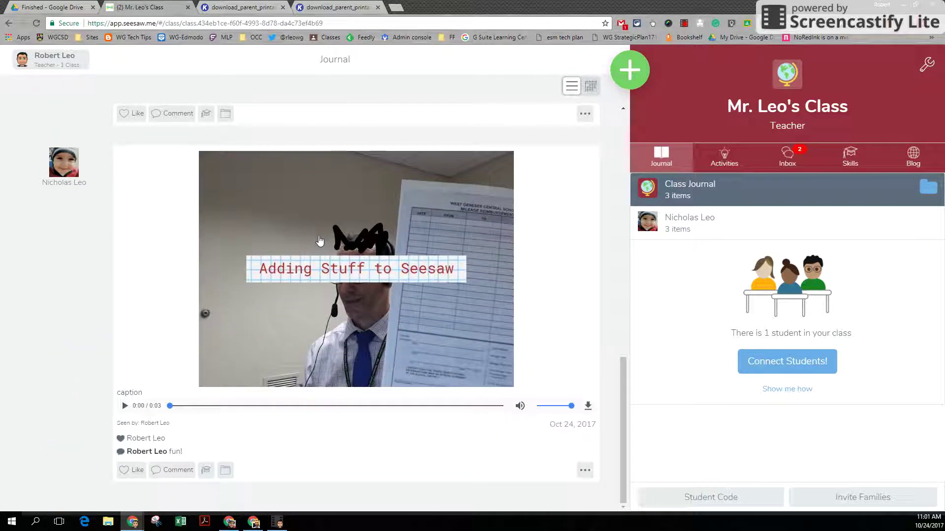
scroll(319, 242, up, 10)
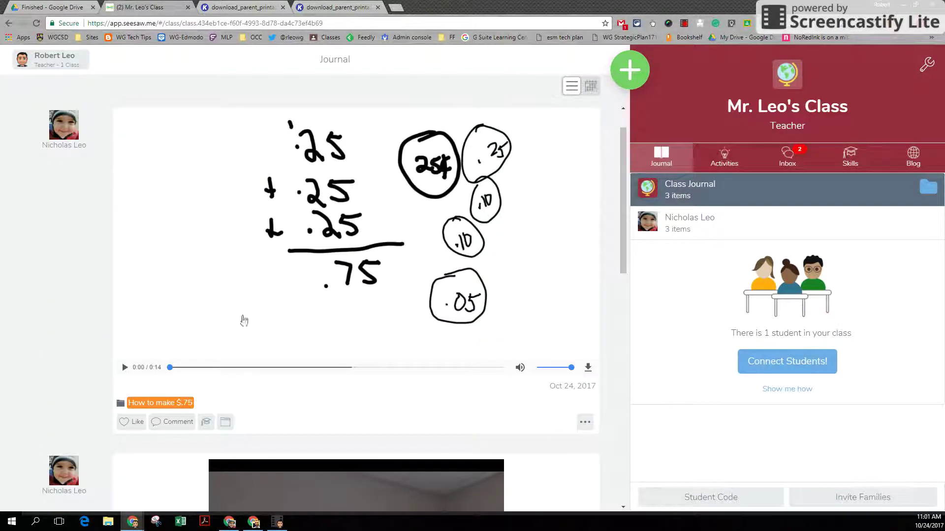
click(164, 404)
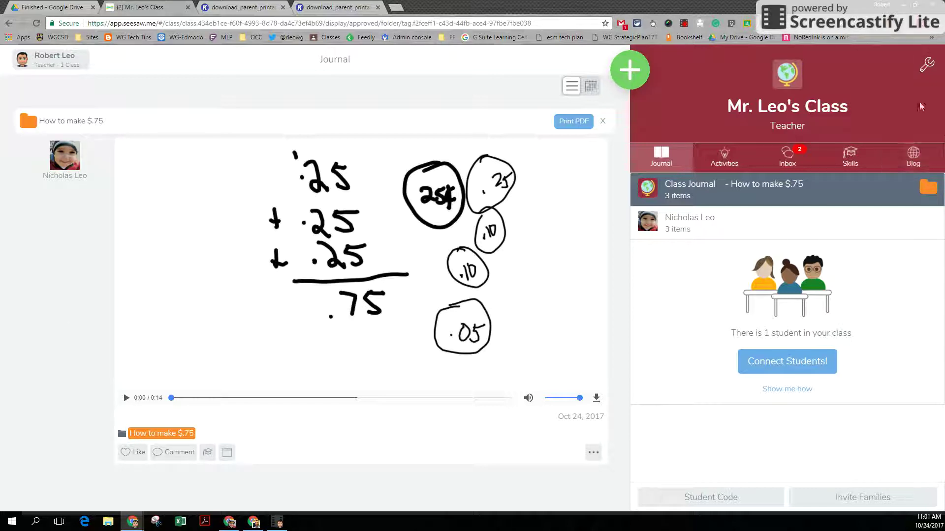
- Review the class setting that controls who sees the add-to-folder step, leaving it on Students & Teachers
click(928, 65)
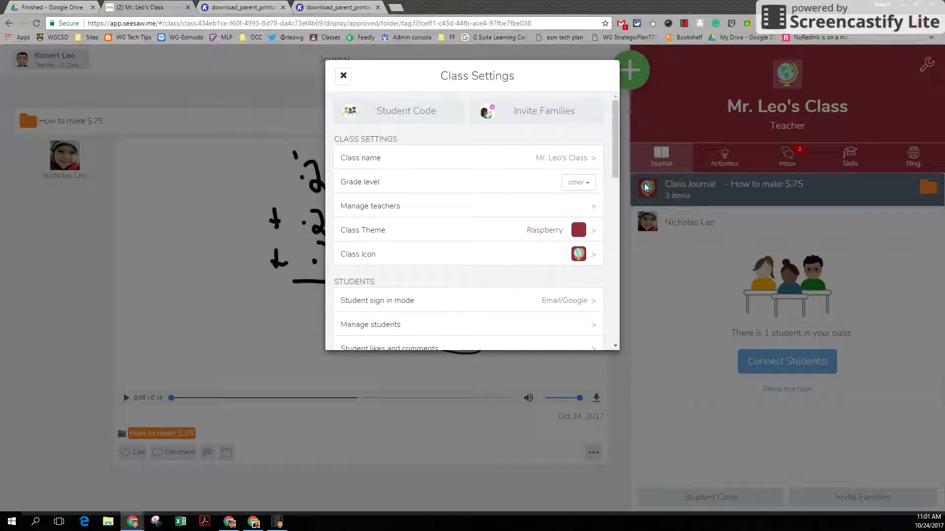
drag(619, 162, 614, 305)
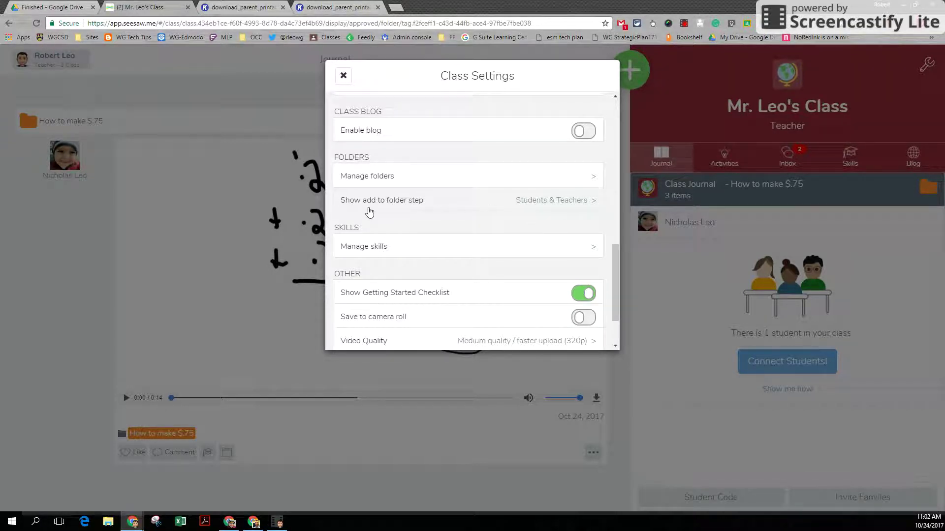
click(407, 203)
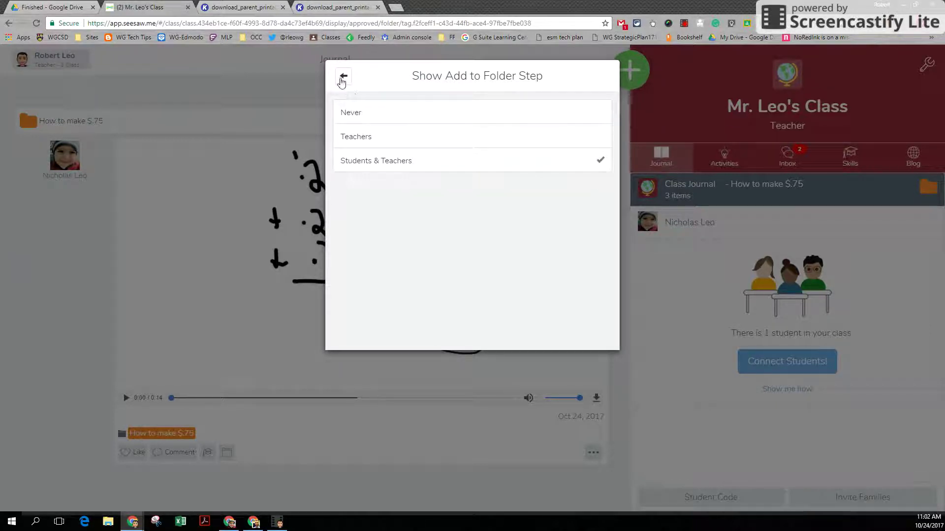
click(343, 77)
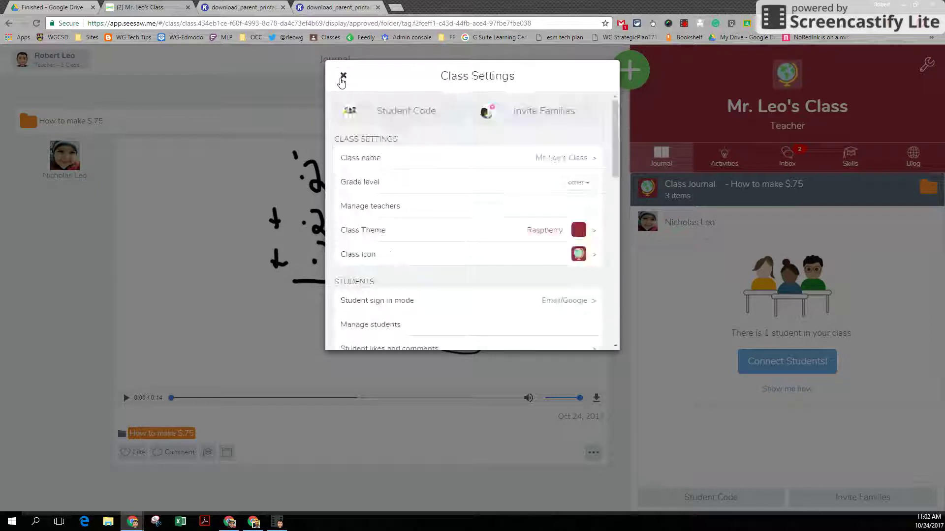
click(343, 77)
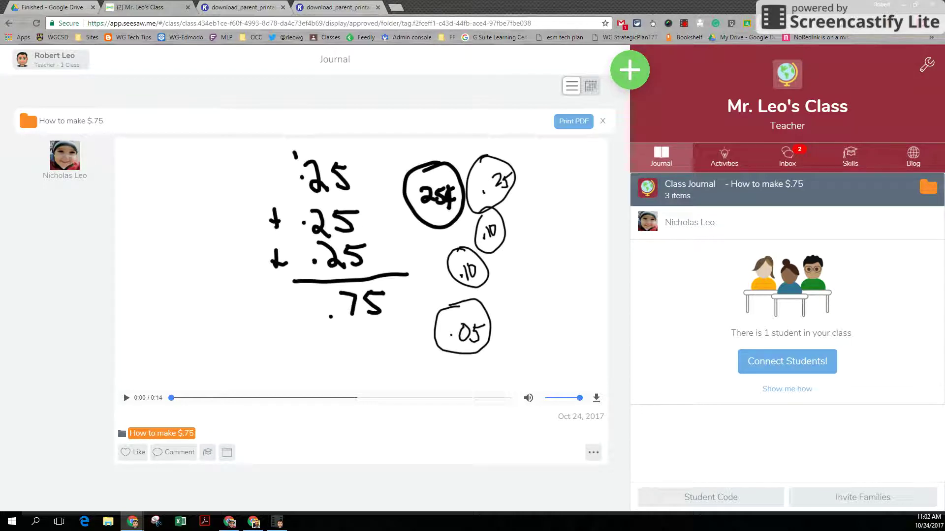
- Switch to the student's Seesaw window, view the item types that can be added to the journal, and return to the journal
key(alt+Tab)
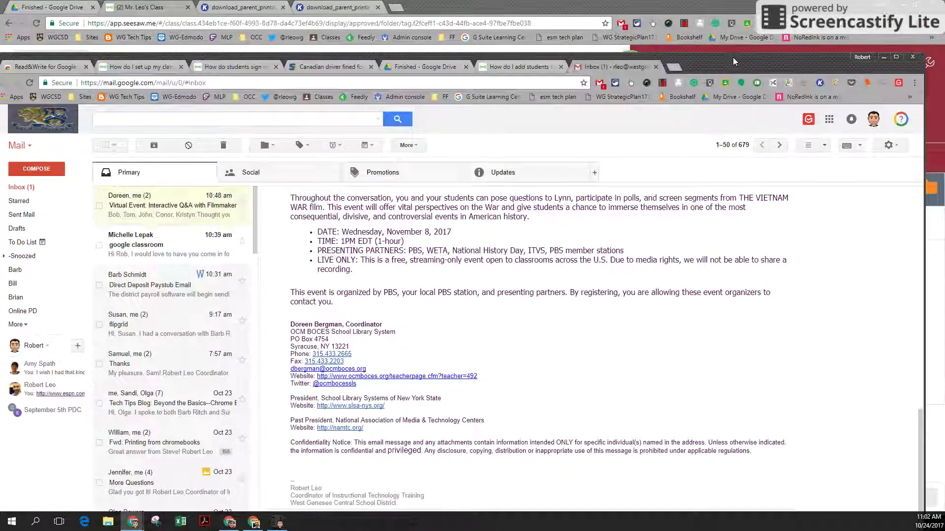
click(884, 57)
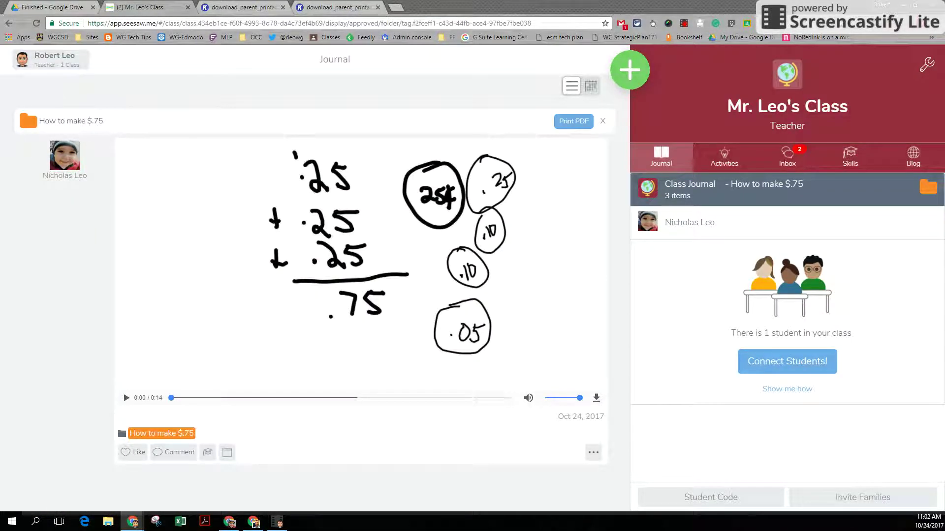
key(alt+Tab)
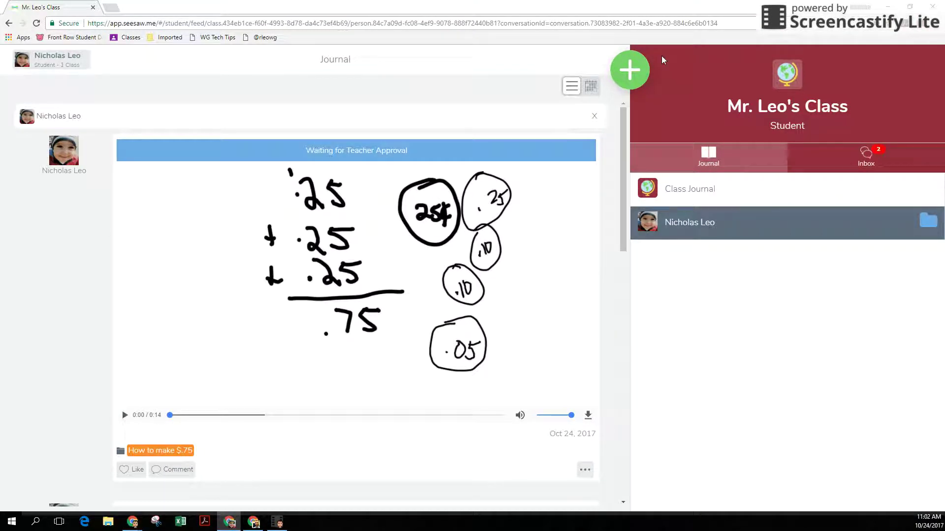
click(629, 70)
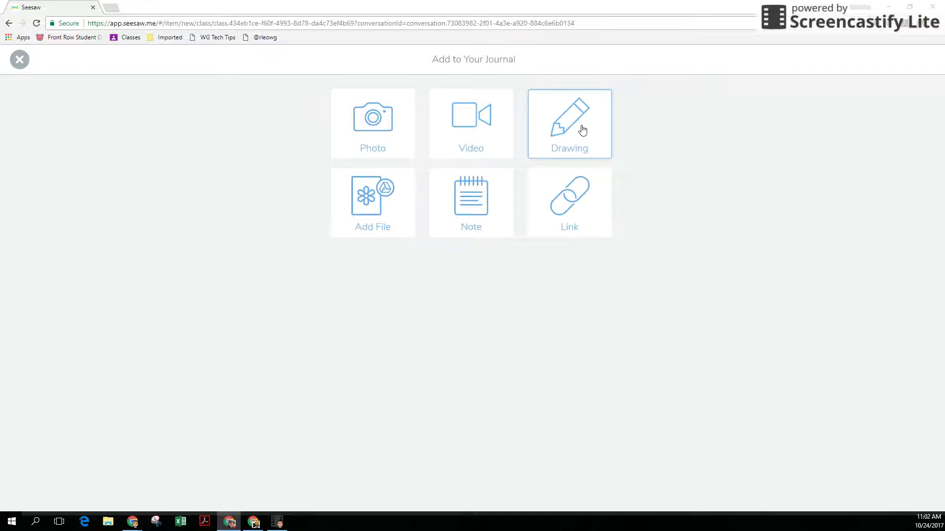
click(19, 64)
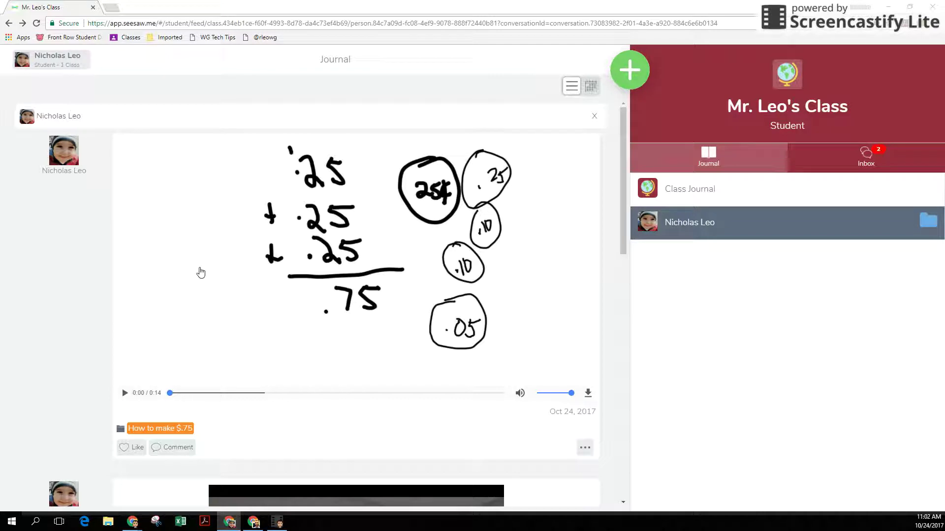